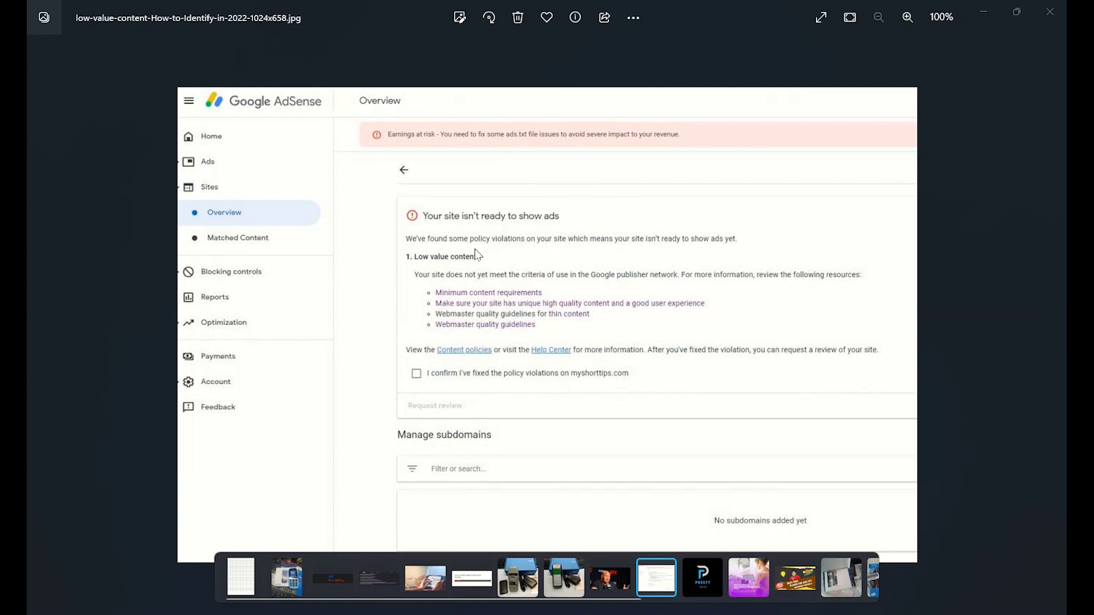
pyautogui.scroll(2, 586, 268)
pyautogui.scroll(1, 659, 276)
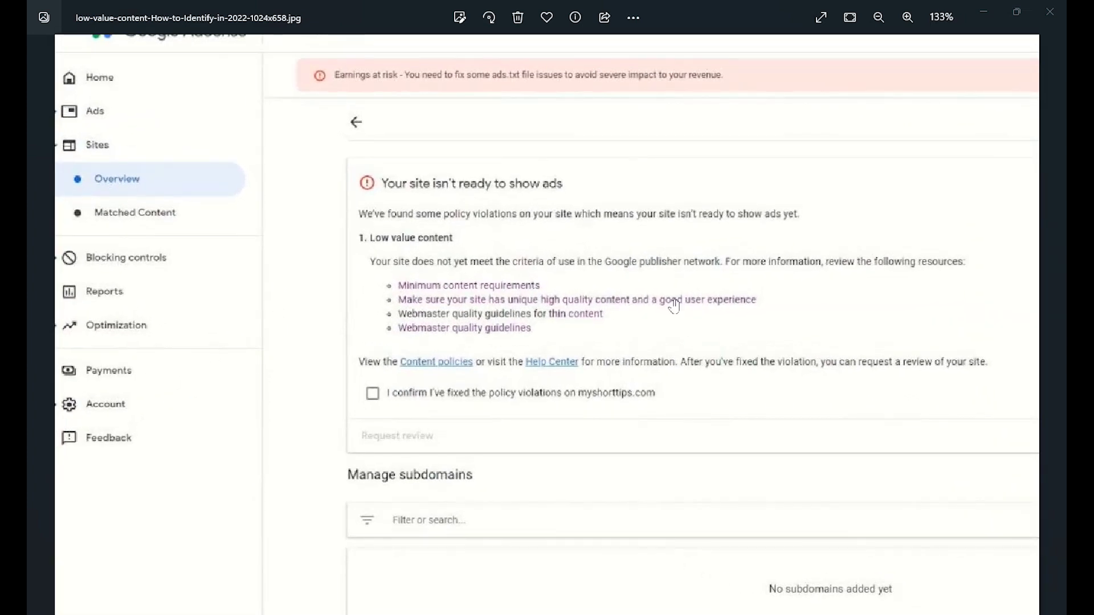
pyautogui.scroll(-2, 659, 276)
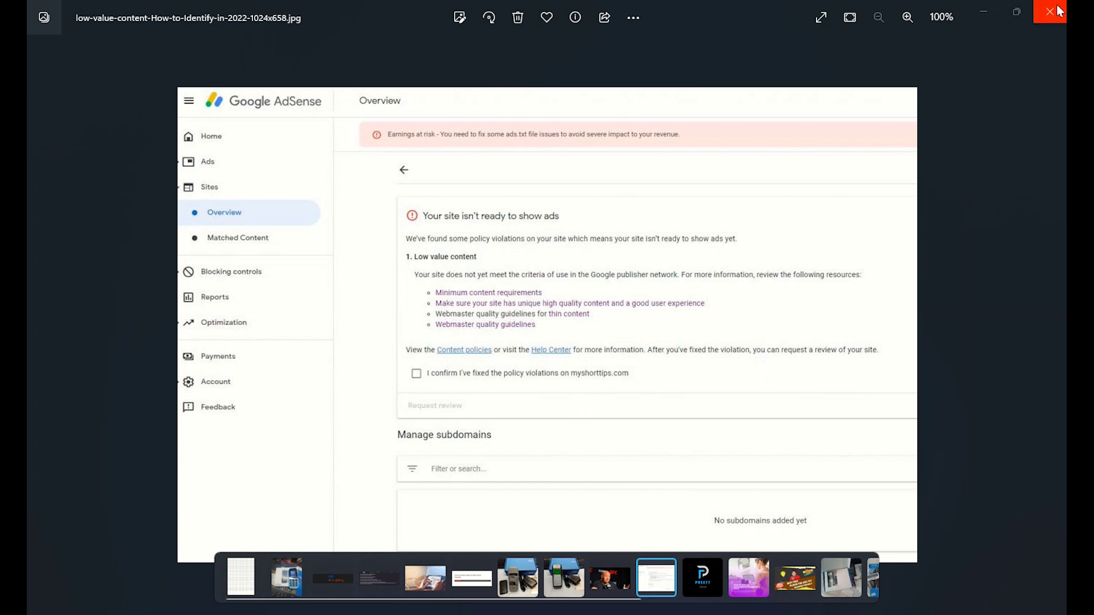
# Step: Close the screenshot viewer and jump back to the top of the smmajans.xyz homepage
pyautogui.click(1058, 11)
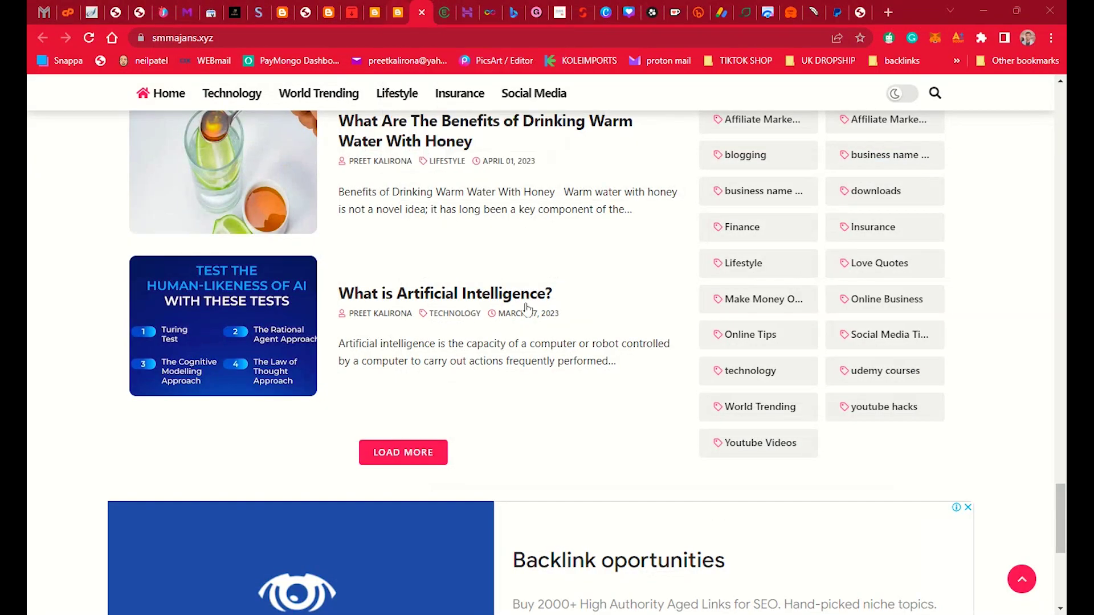
pyautogui.scroll(10, 527, 306)
pyautogui.moveTo(1060, 401); pyautogui.dragTo(1063, 367)
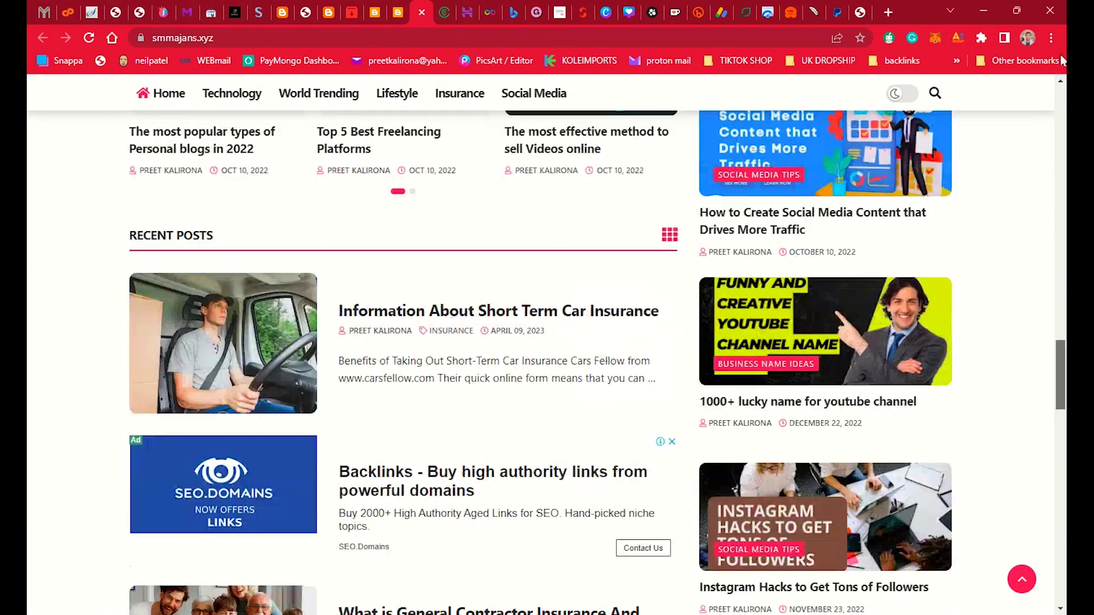
pyautogui.click(1021, 579)
pyautogui.scroll(-3, 79, 346)
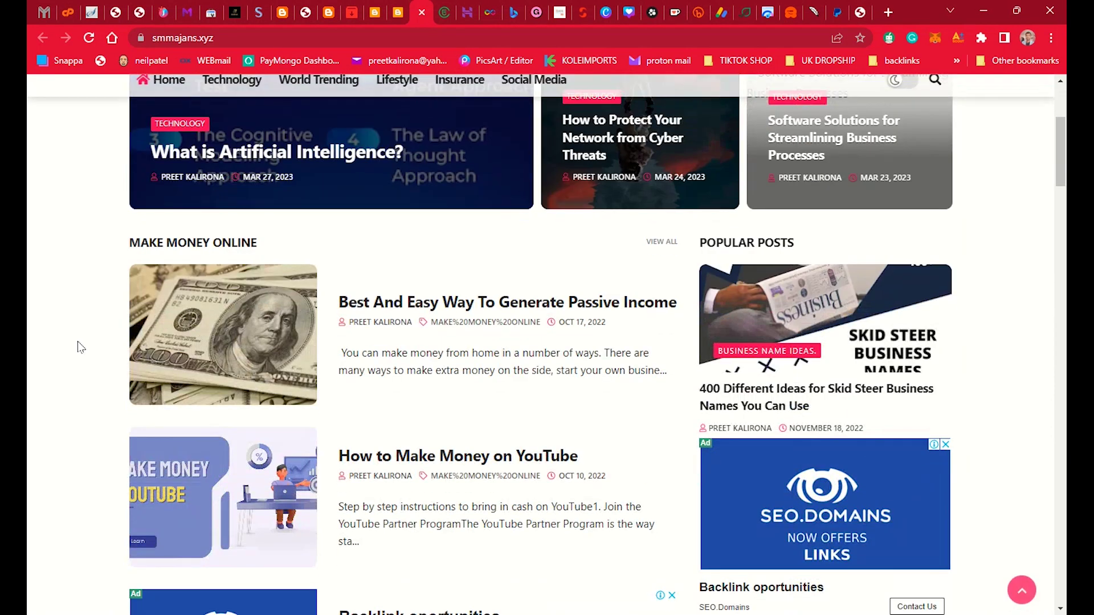
pyautogui.scroll(4, 78, 346)
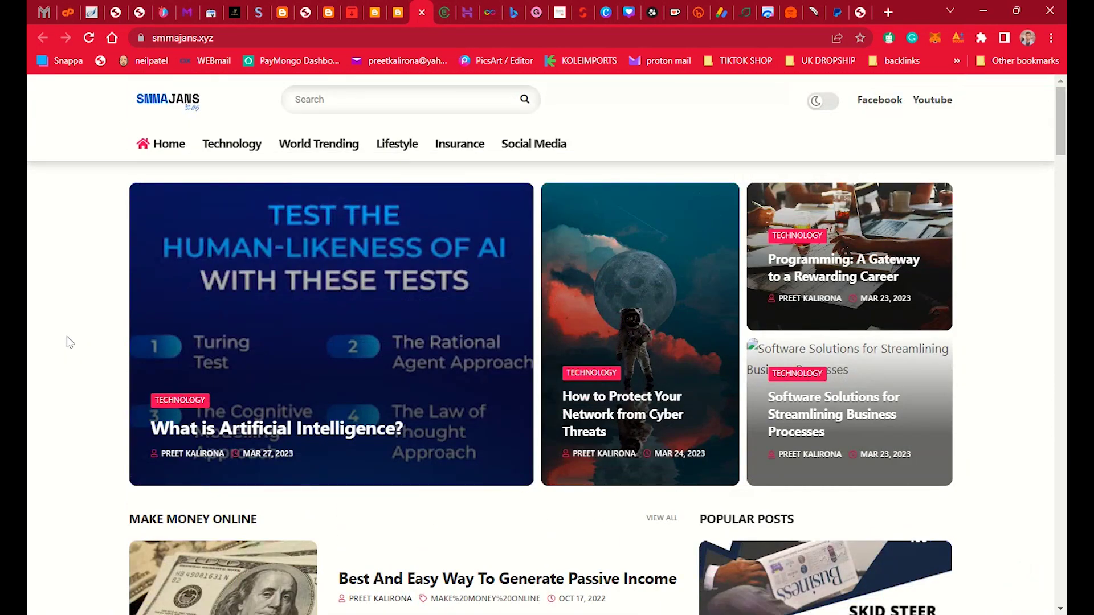
pyautogui.scroll(-5, 71, 339)
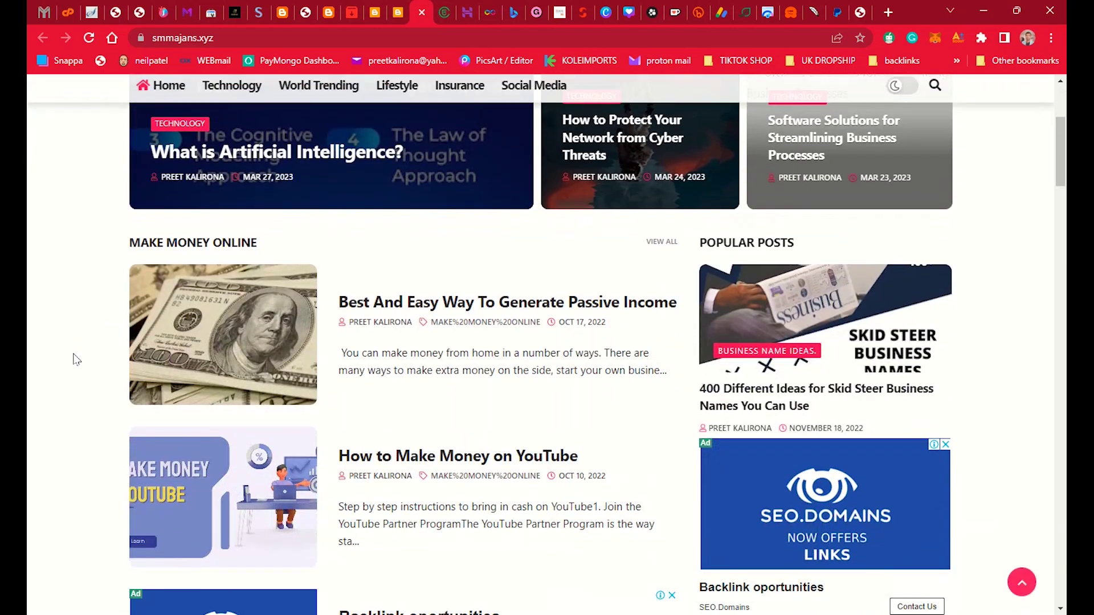
pyautogui.scroll(-2, 72, 339)
pyautogui.scroll(3, 76, 376)
pyautogui.scroll(3, 76, 376)
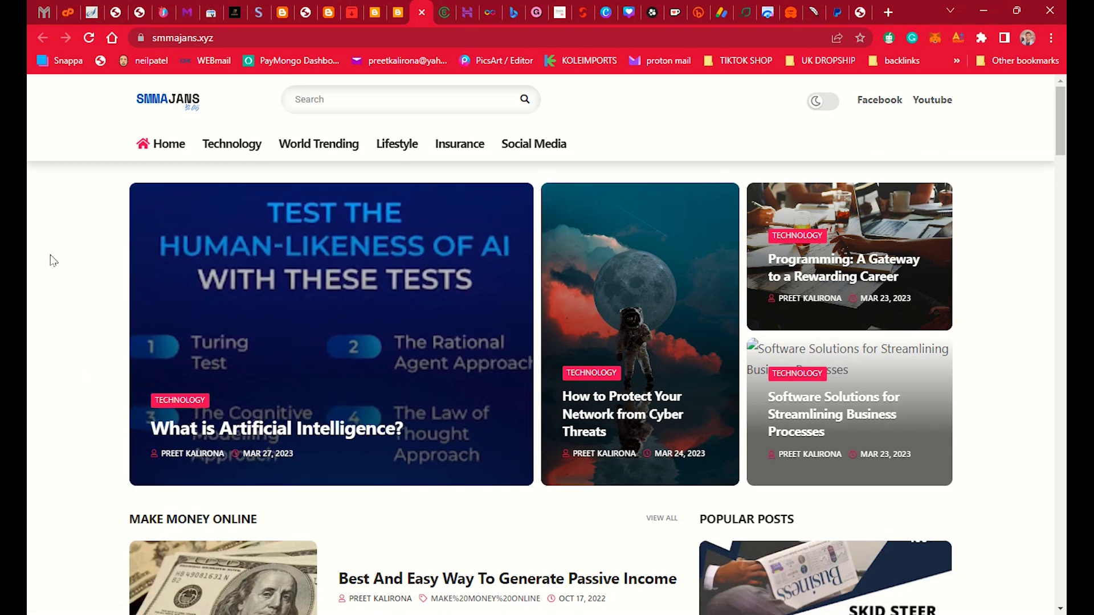
pyautogui.click(398, 11)
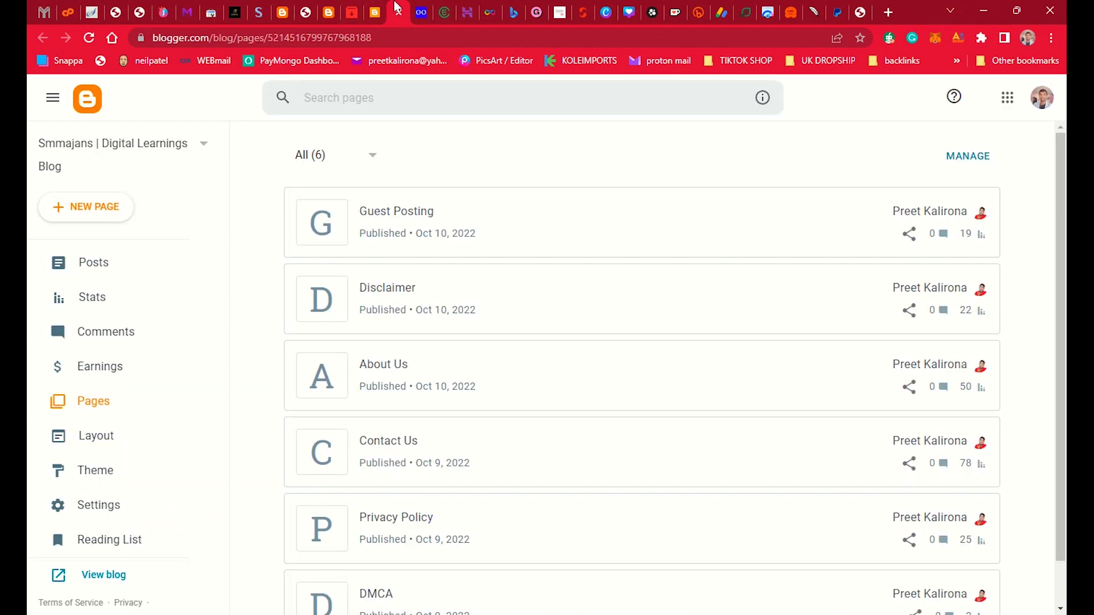
pyautogui.scroll(-1, 470, 146)
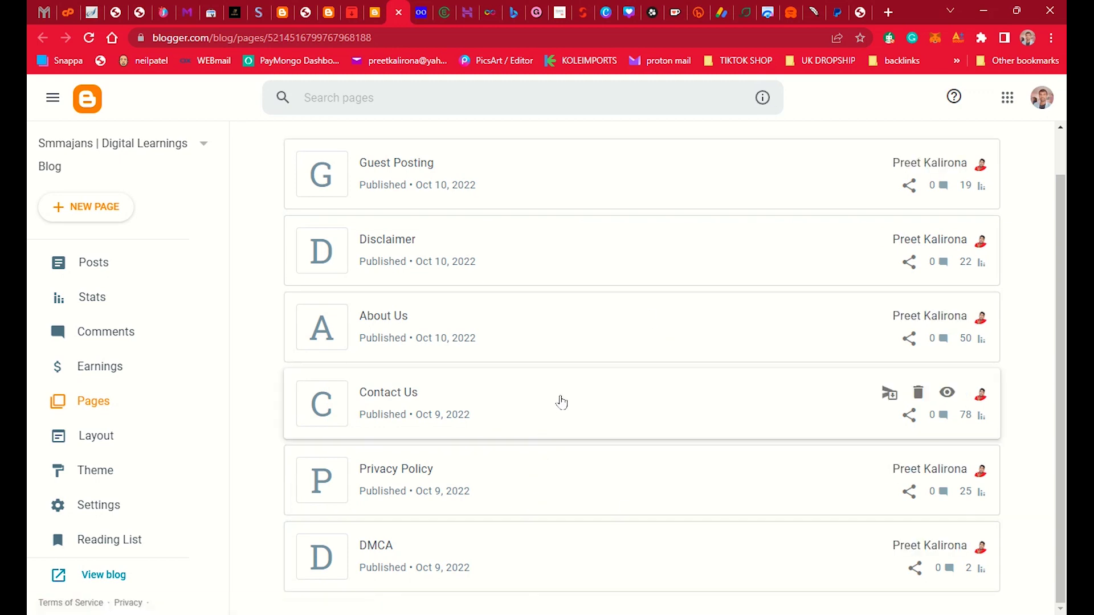
pyautogui.click(421, 12)
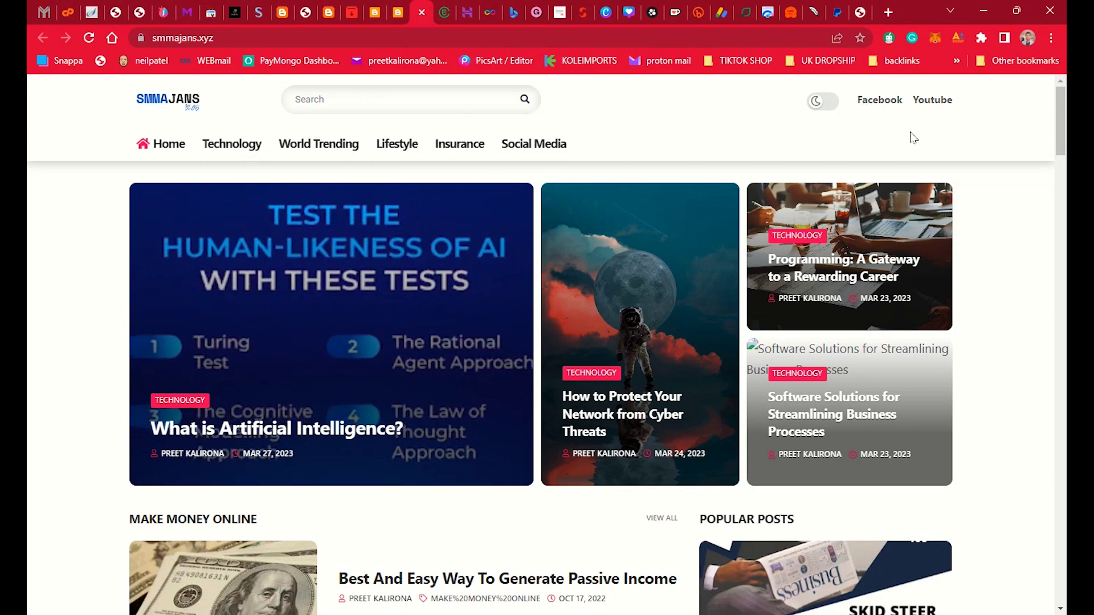
pyautogui.moveTo(1062, 105)
pyautogui.mouseDown()
pyautogui.moveTo(1057, 575)
pyautogui.moveTo(1061, 86)
pyautogui.mouseUp()
pyautogui.click(405, 11)
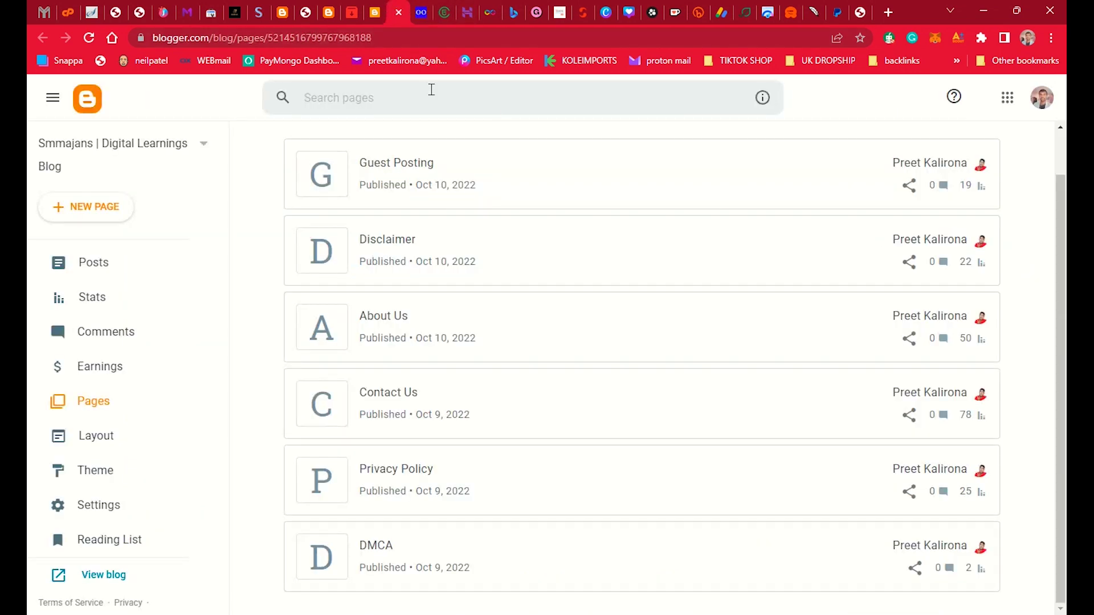
pyautogui.click(578, 338)
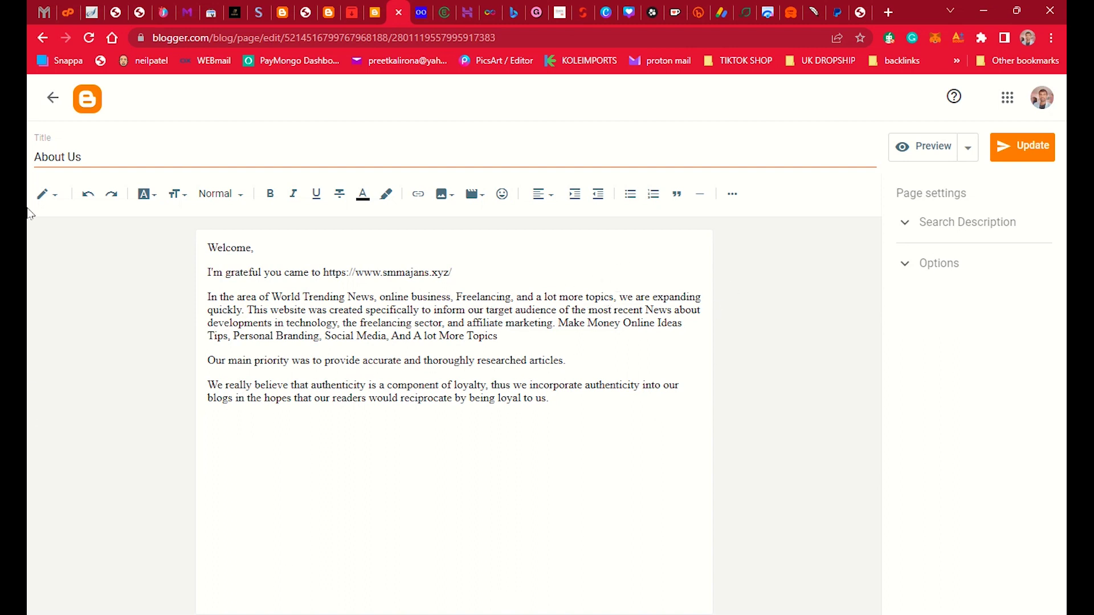
pyautogui.click(52, 98)
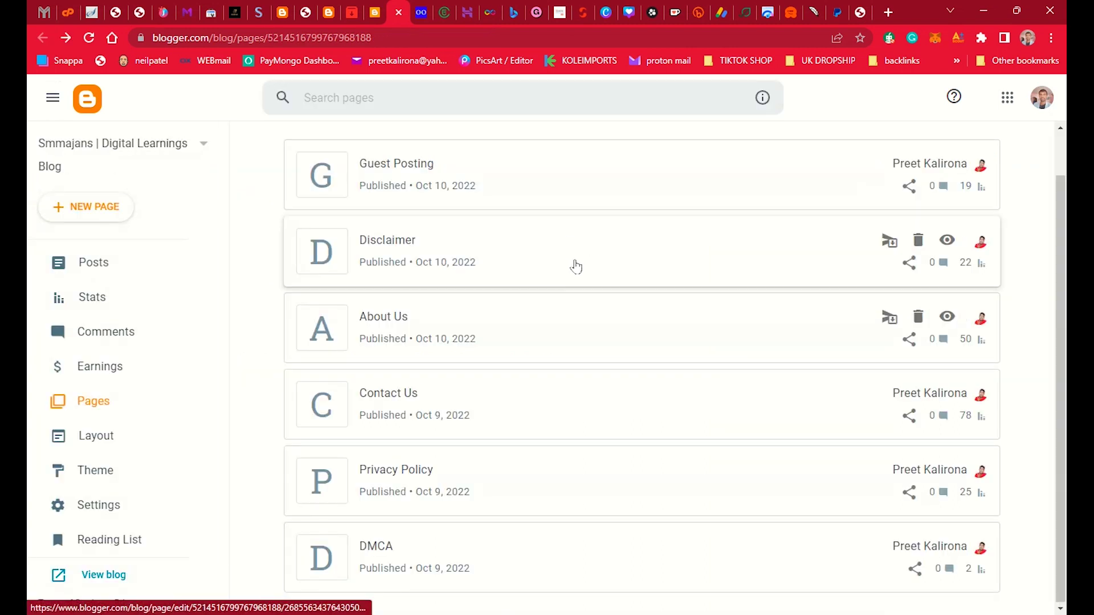
pyautogui.click(658, 480)
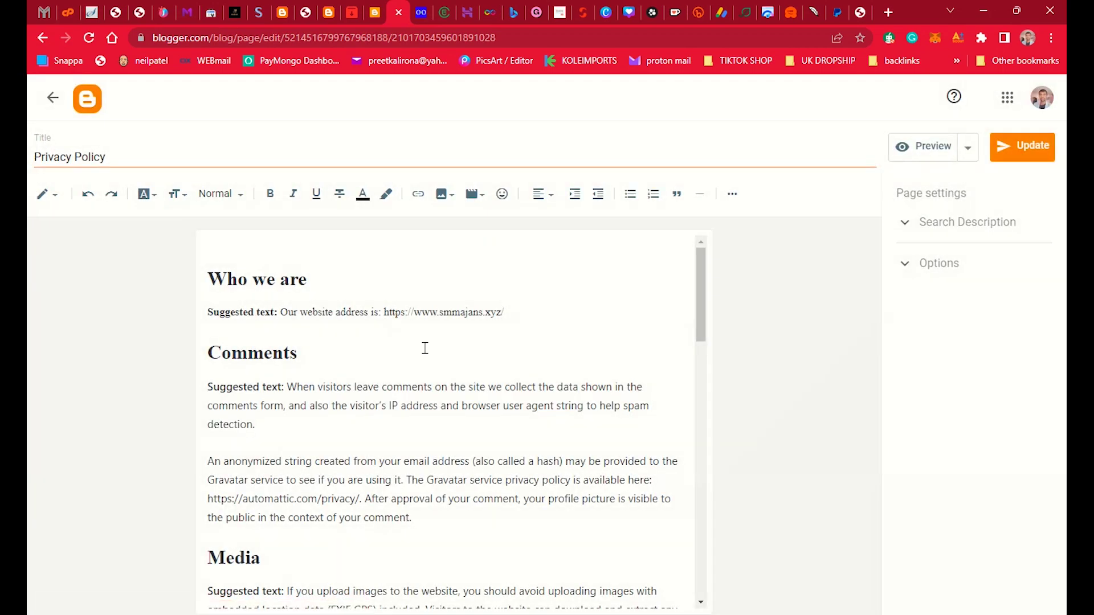
pyautogui.scroll(-5, 425, 349)
pyautogui.scroll(5, 425, 349)
pyautogui.scroll(-10, 444, 417)
pyautogui.scroll(-5, 444, 417)
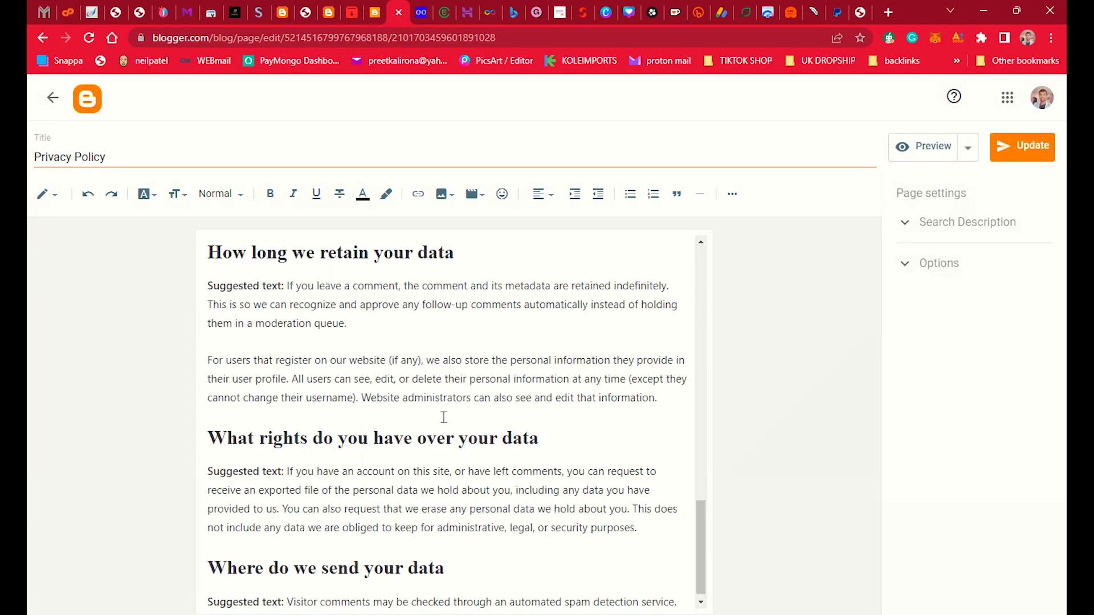
pyautogui.scroll(5, 444, 417)
pyautogui.scroll(5, 443, 417)
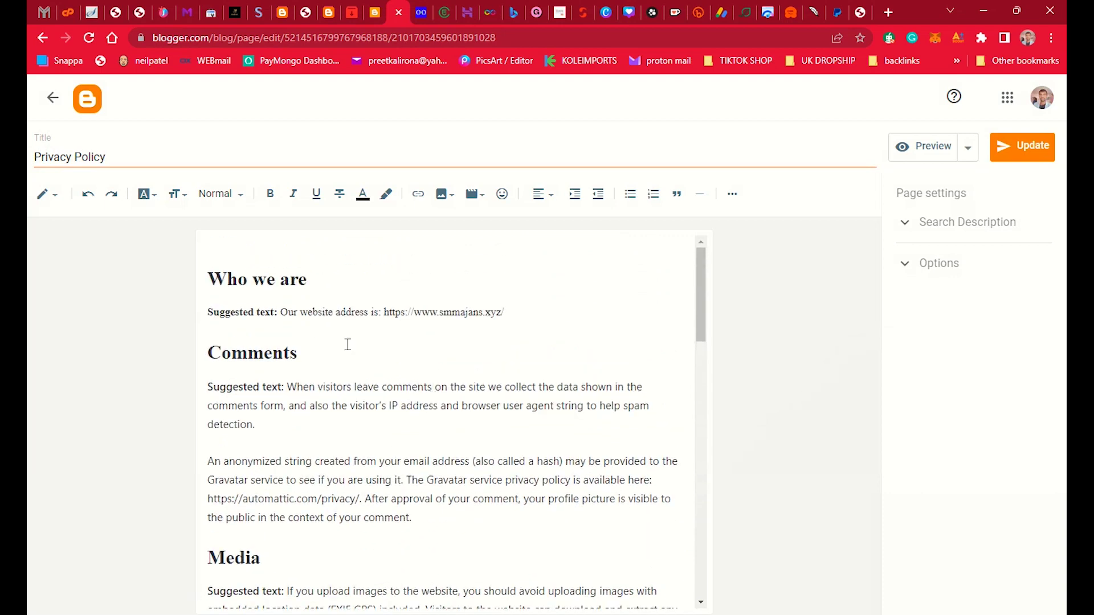
pyautogui.click(53, 97)
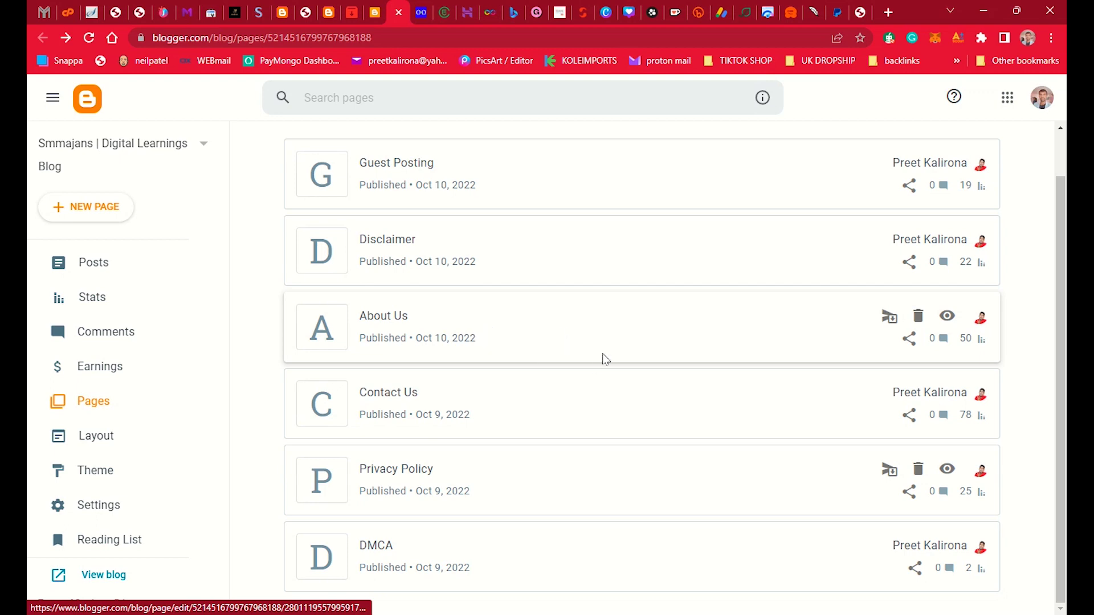
# Step: Copy the About Us page's public view link address, then go to the gadget Layout
pyautogui.click(422, 11)
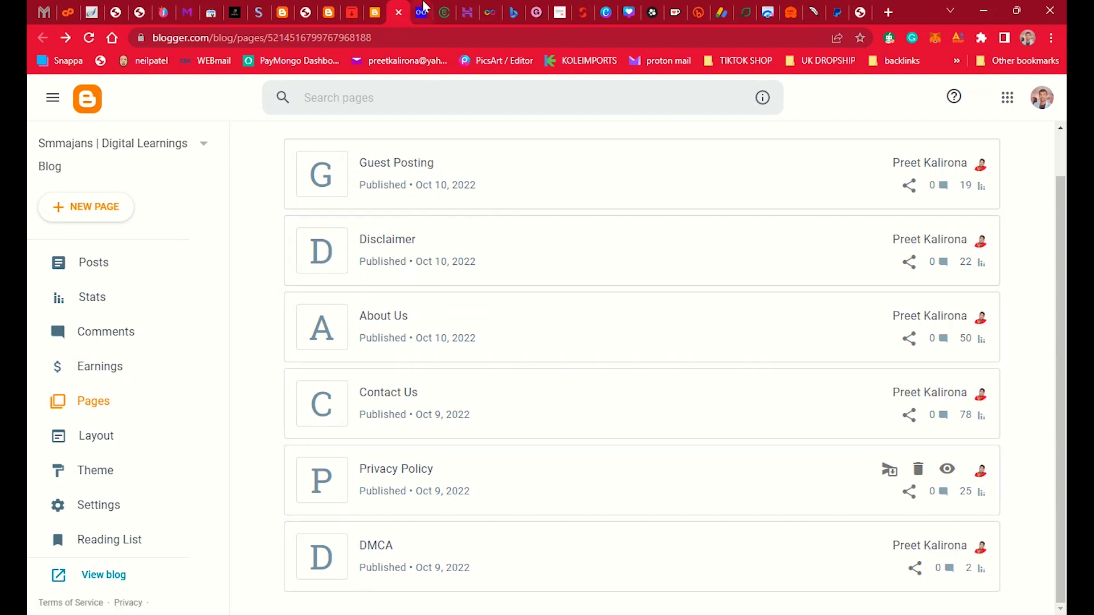
pyautogui.click(421, 11)
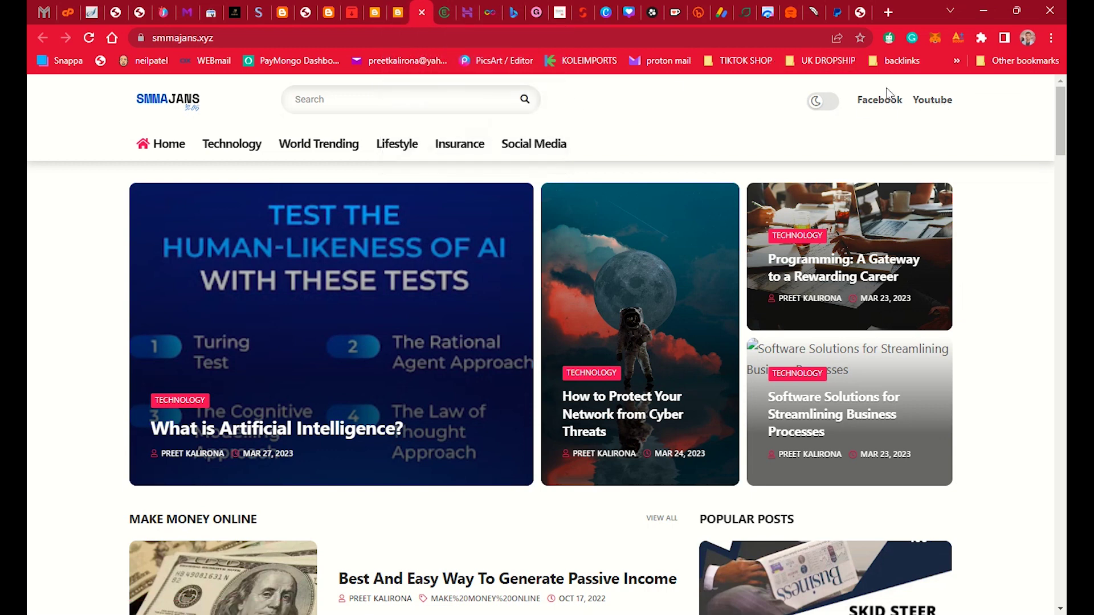
pyautogui.click(398, 12)
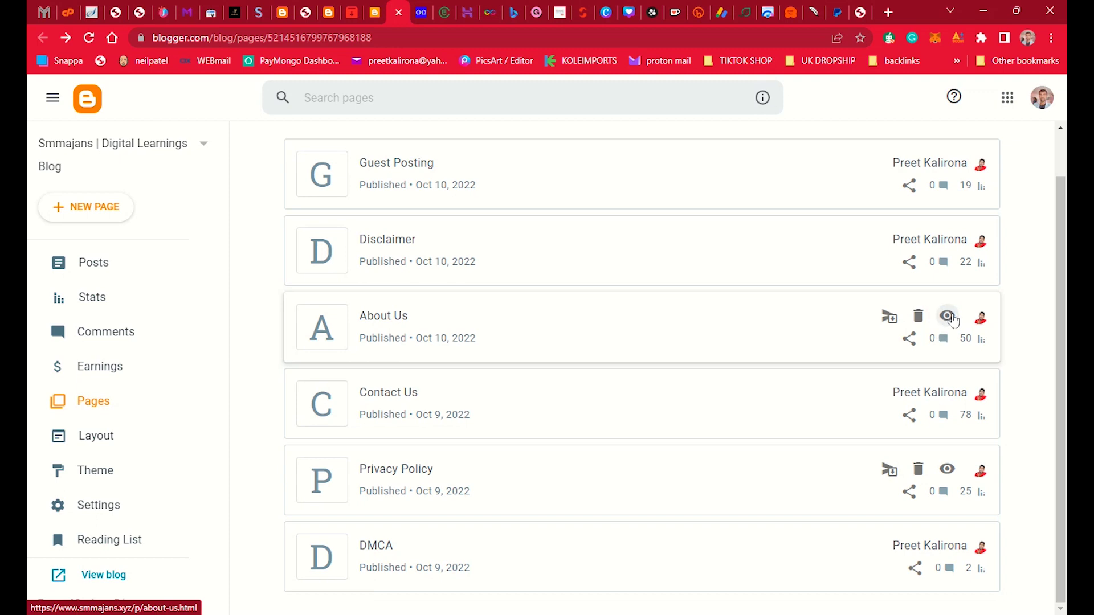
pyautogui.rightClick(949, 319)
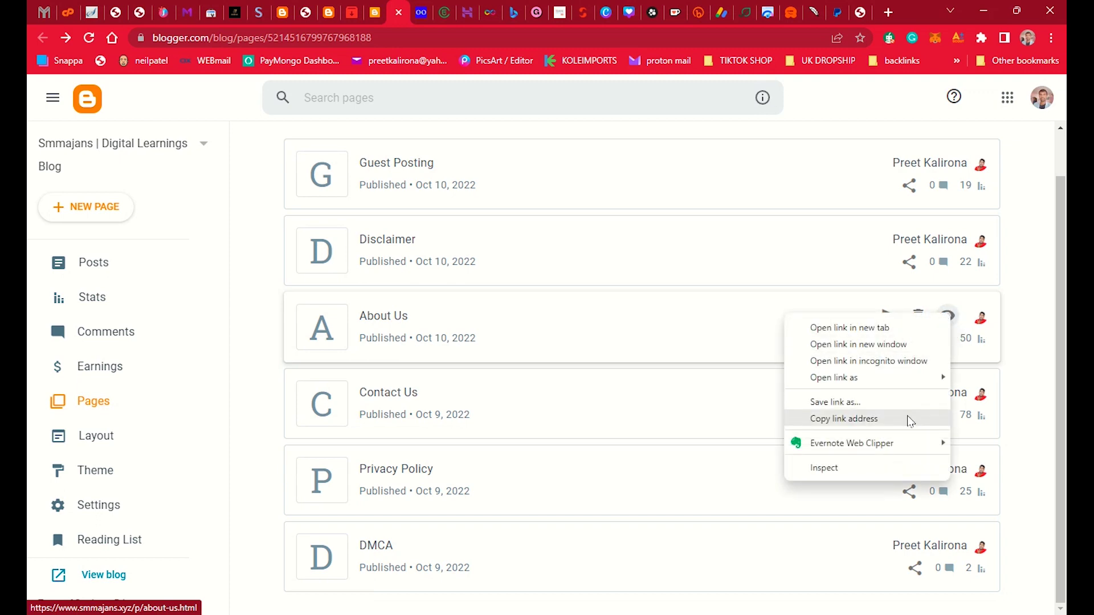
pyautogui.click(844, 419)
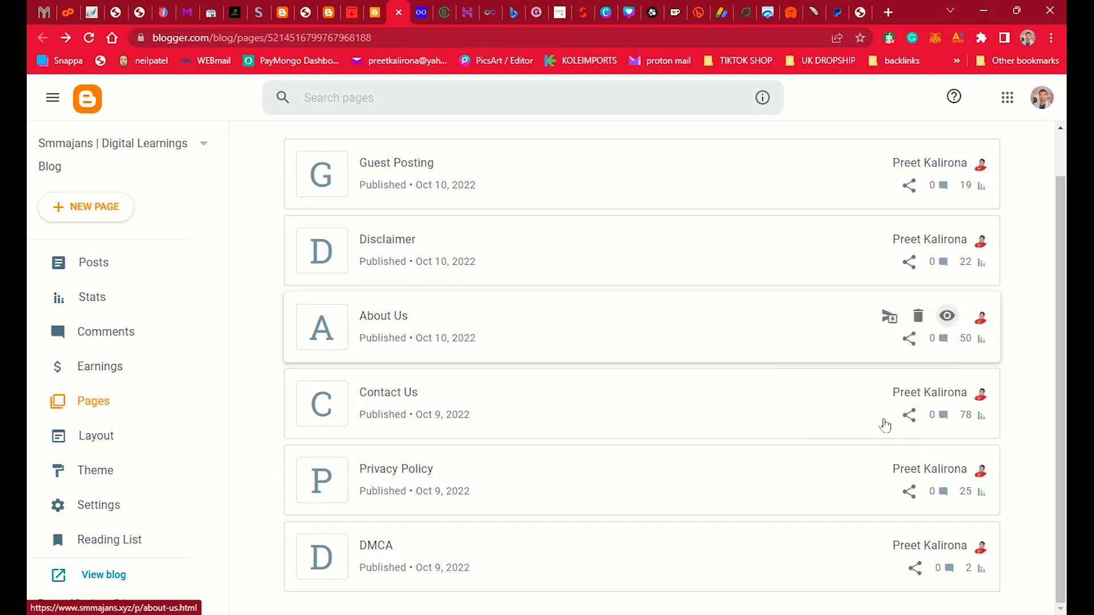
pyautogui.click(419, 11)
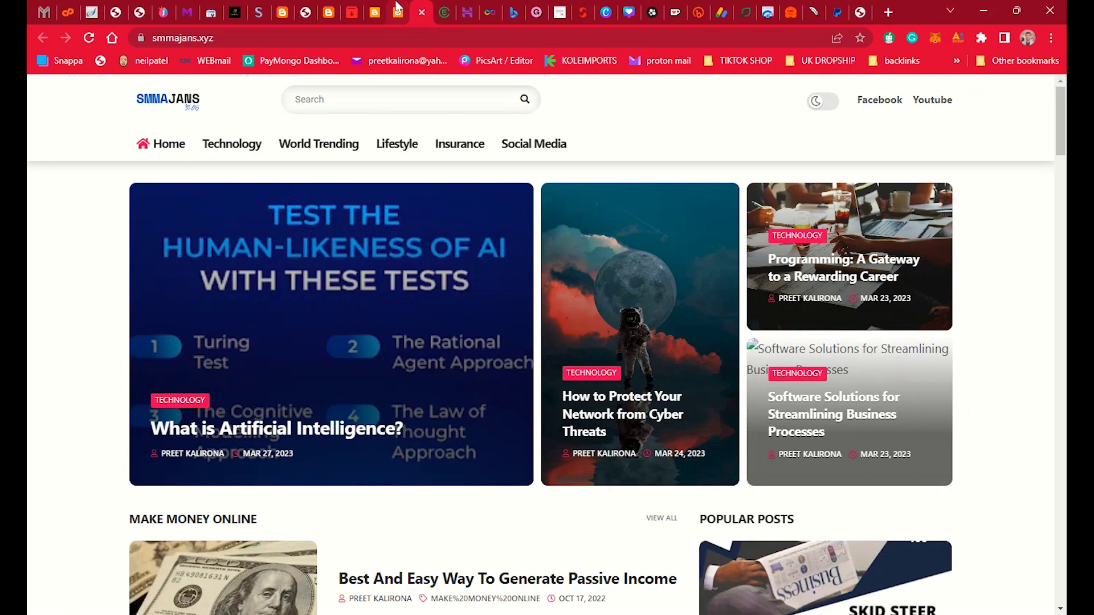
pyautogui.click(378, 11)
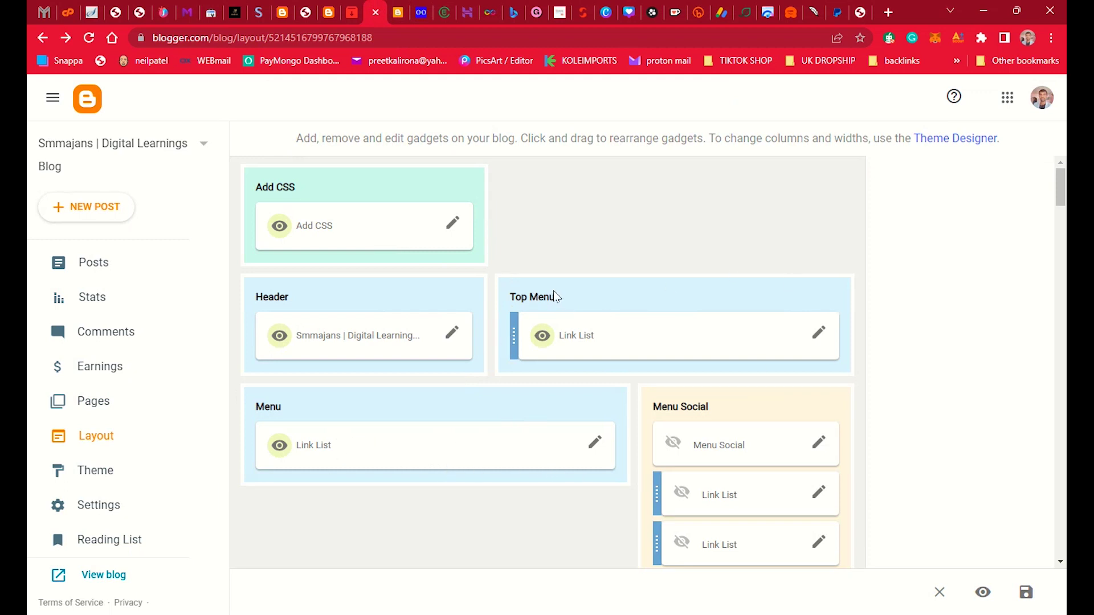
# Step: Open the Top Menu Link List editor and recopy the About Us page address
pyautogui.click(819, 335)
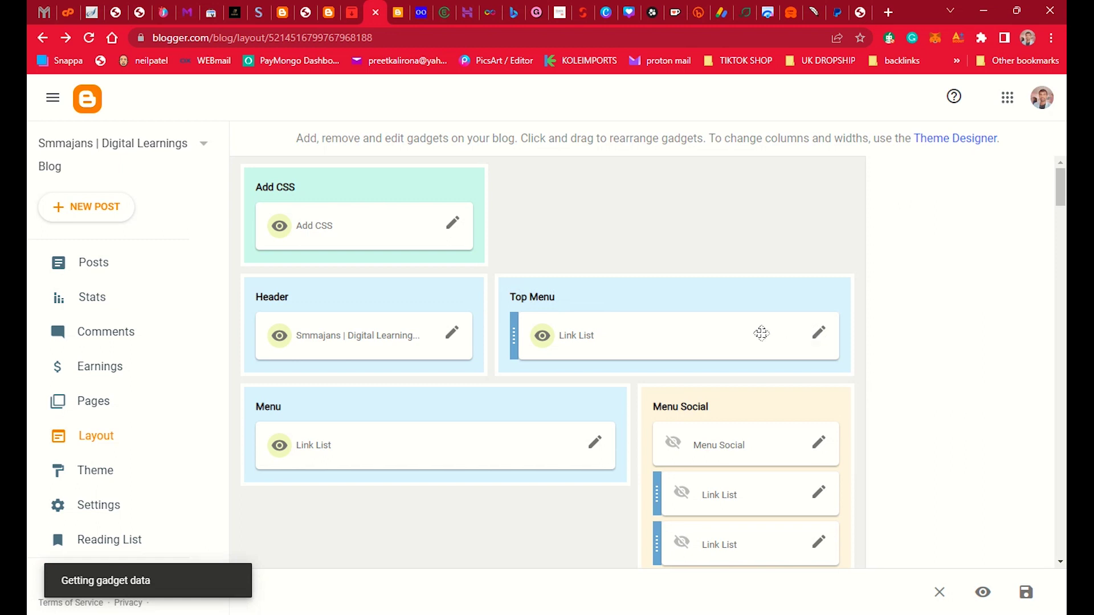
pyautogui.scroll(-2, 607, 353)
pyautogui.scroll(-2, 532, 407)
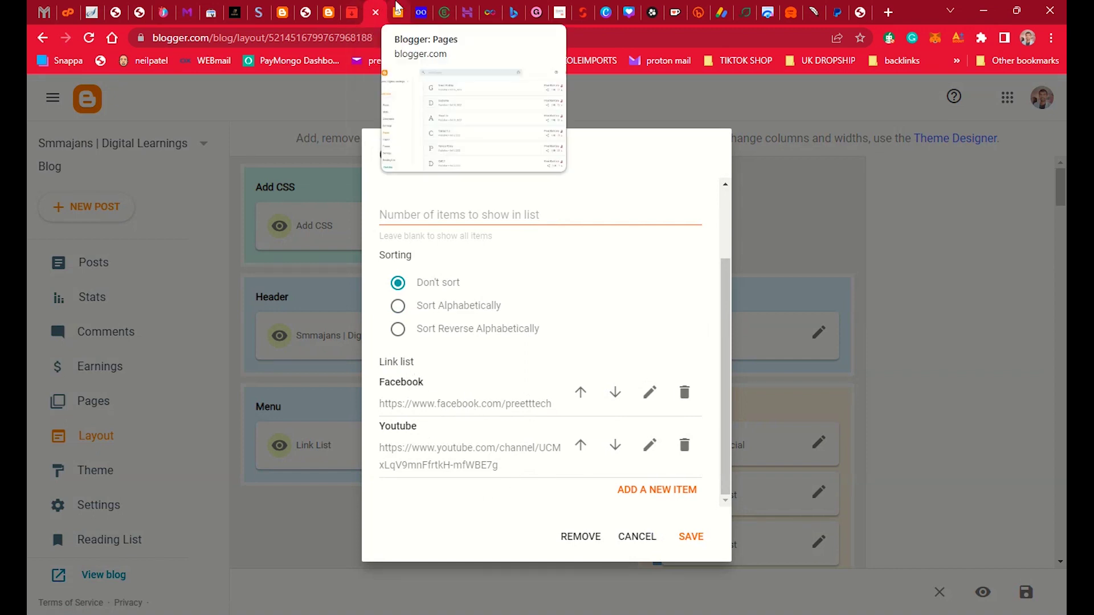
pyautogui.click(376, 11)
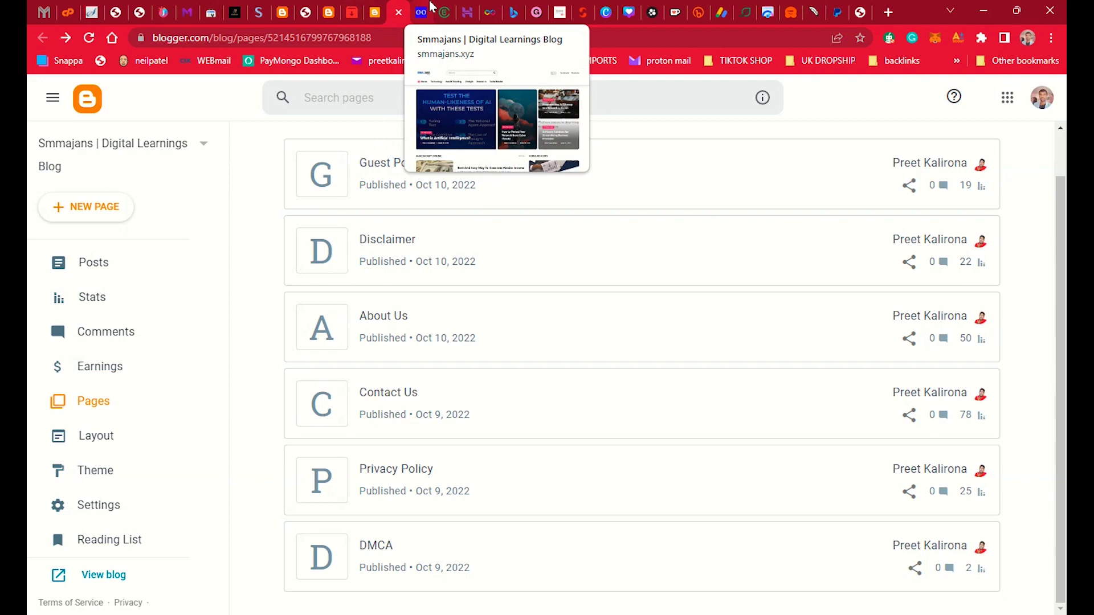
pyautogui.click(422, 11)
pyautogui.moveTo(1060, 137); pyautogui.dragTo(1061, 599)
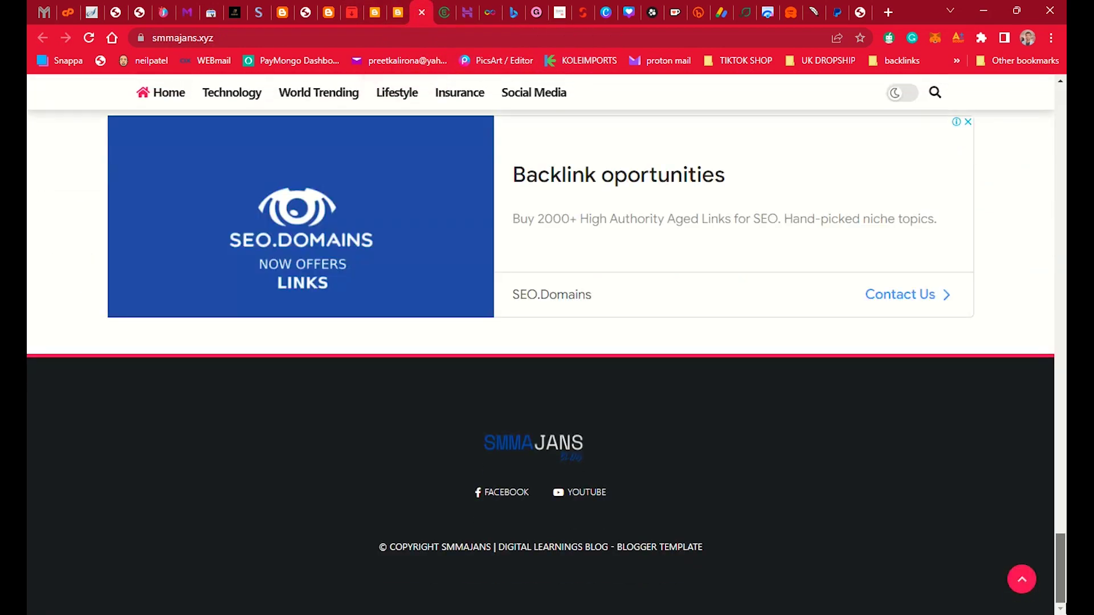
pyautogui.click(1022, 580)
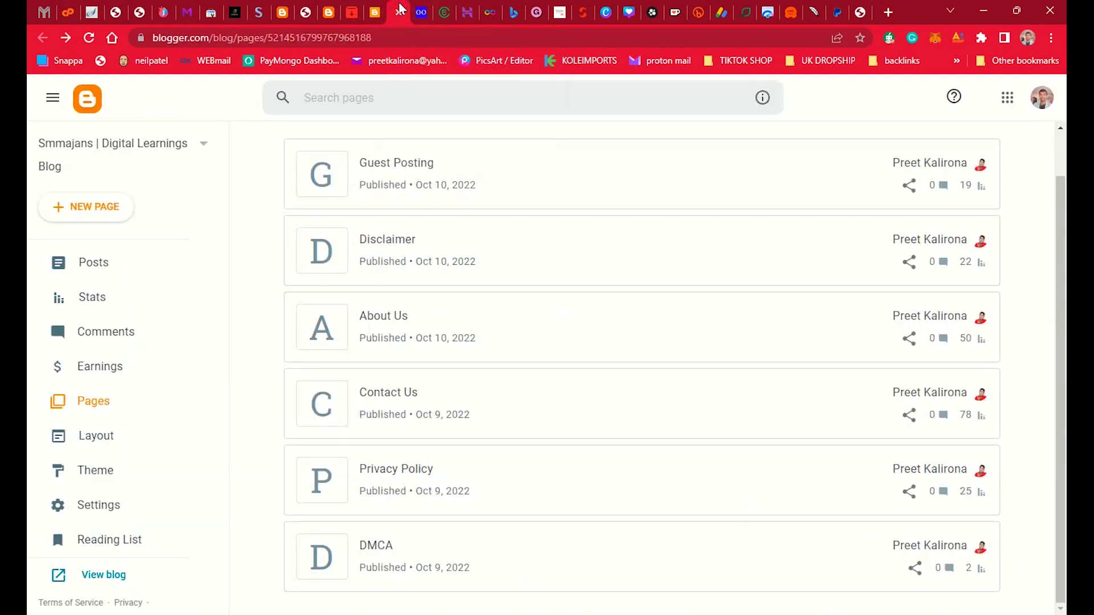
pyautogui.moveTo(642, 403)
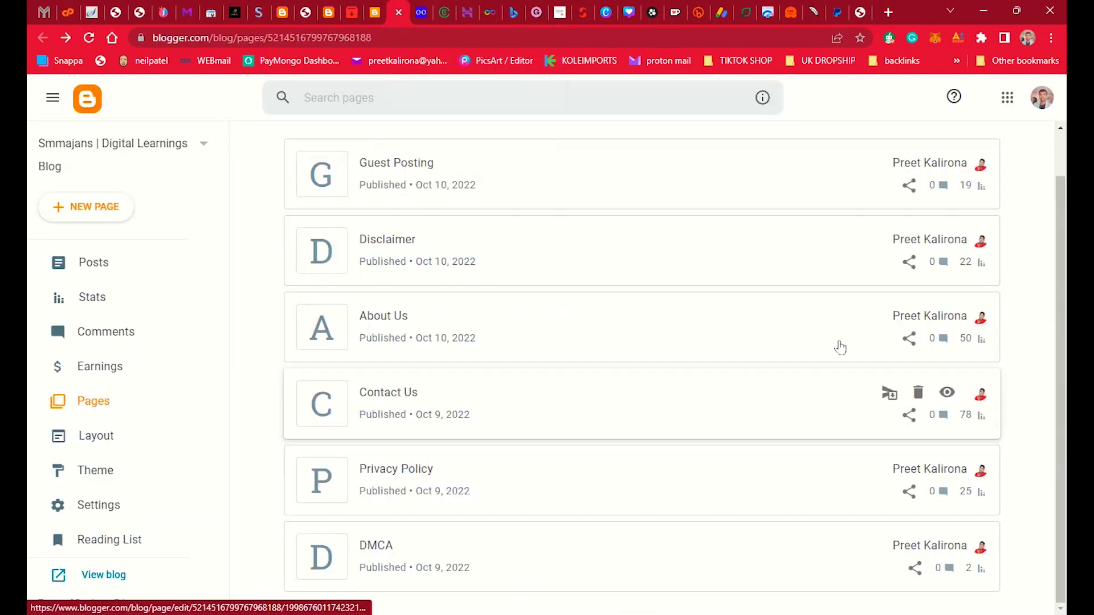
pyautogui.rightClick(947, 317)
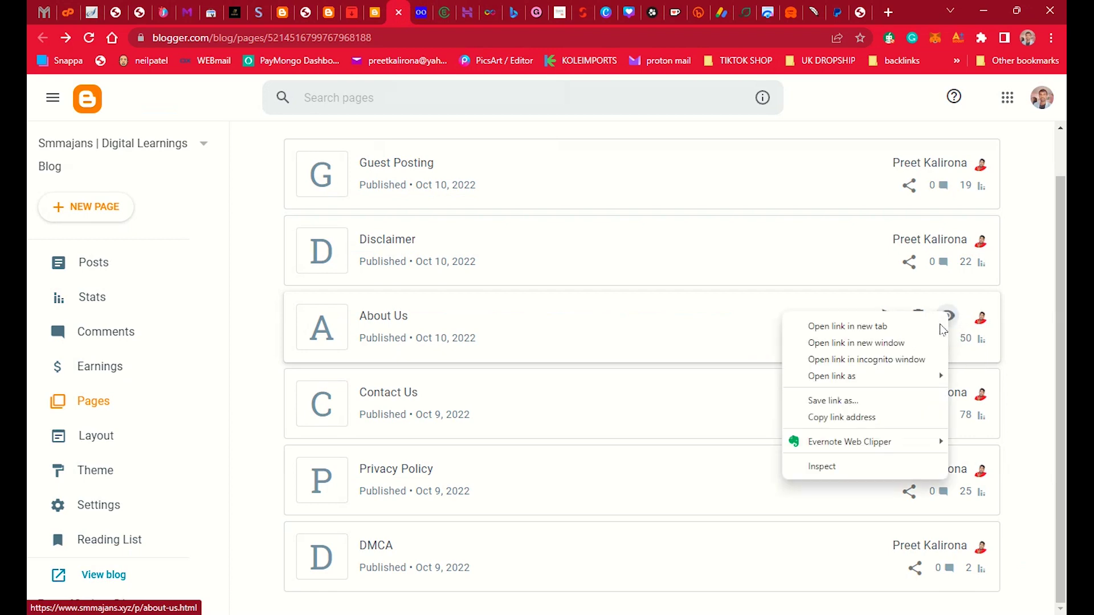
pyautogui.click(919, 416)
pyautogui.click(376, 11)
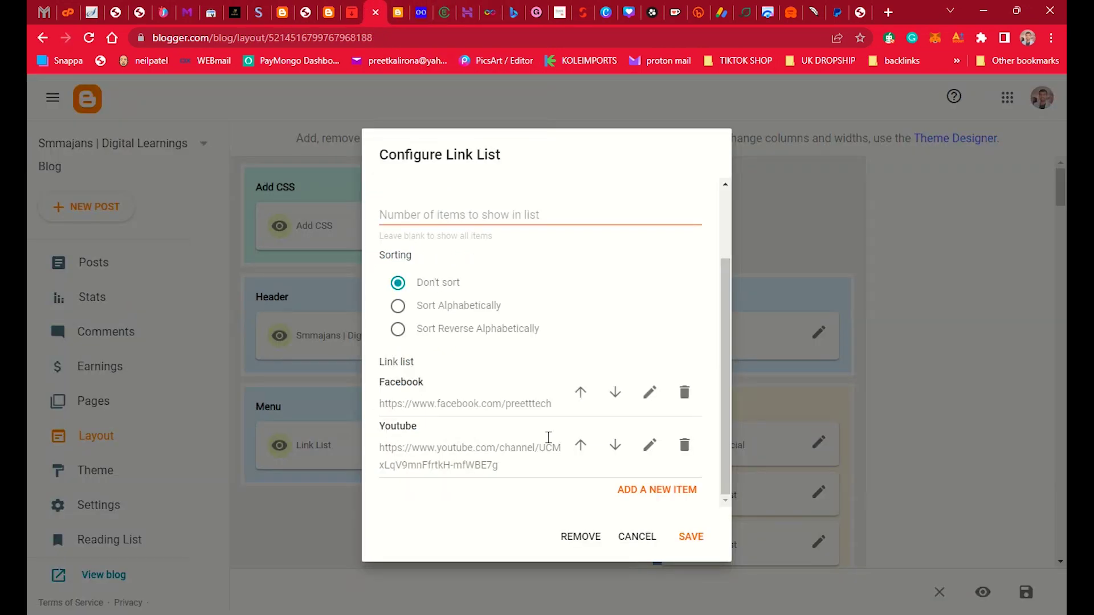
# Step: Change the Facebook entry to About Us, pointing to smmajans.xyz/p/about-us.html
pyautogui.click(649, 392)
pyautogui.scroll(-1, 530, 411)
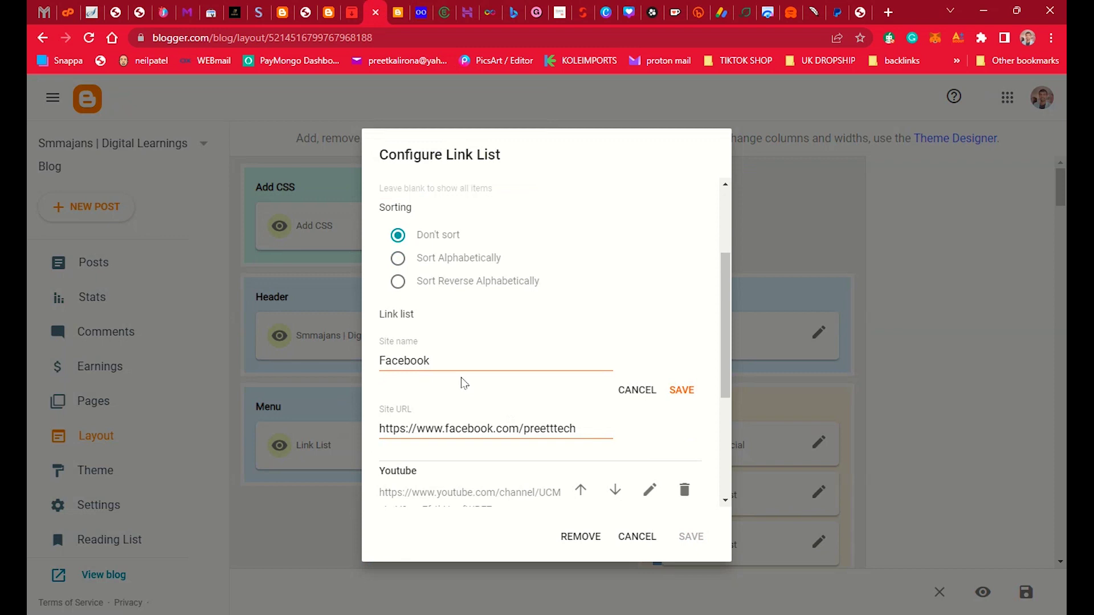
pyautogui.moveTo(436, 361); pyautogui.dragTo(371, 359)
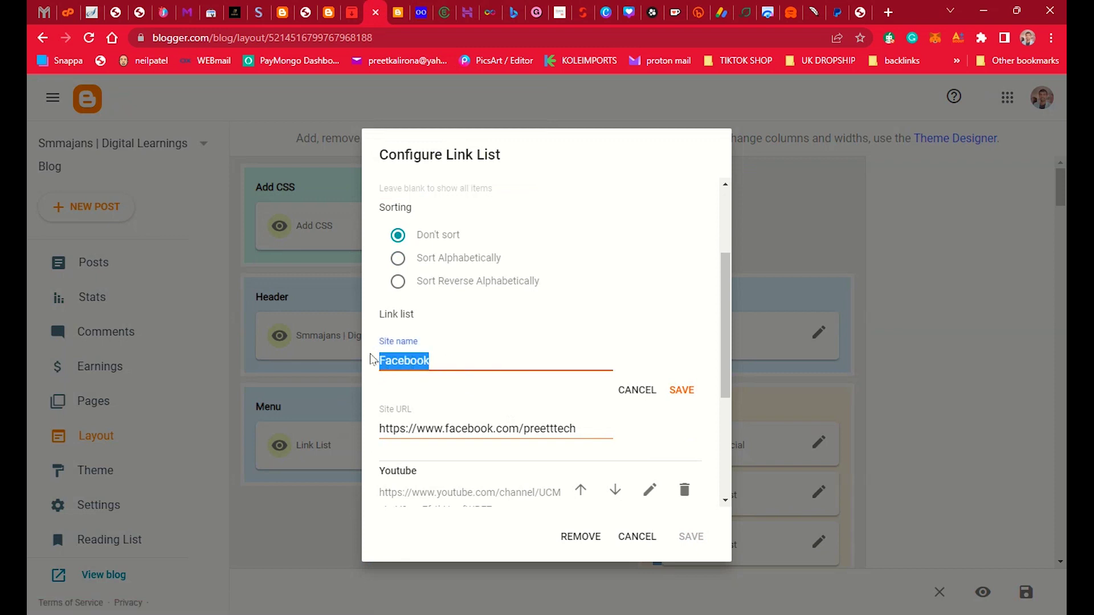
pyautogui.write('About Us')
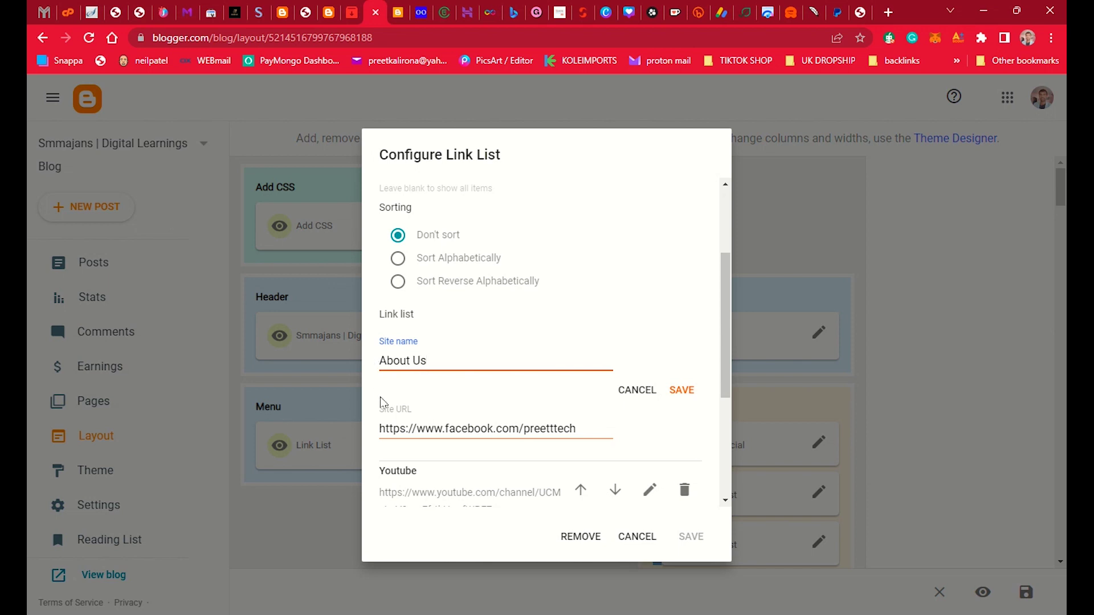
pyautogui.tripleClick(441, 432)
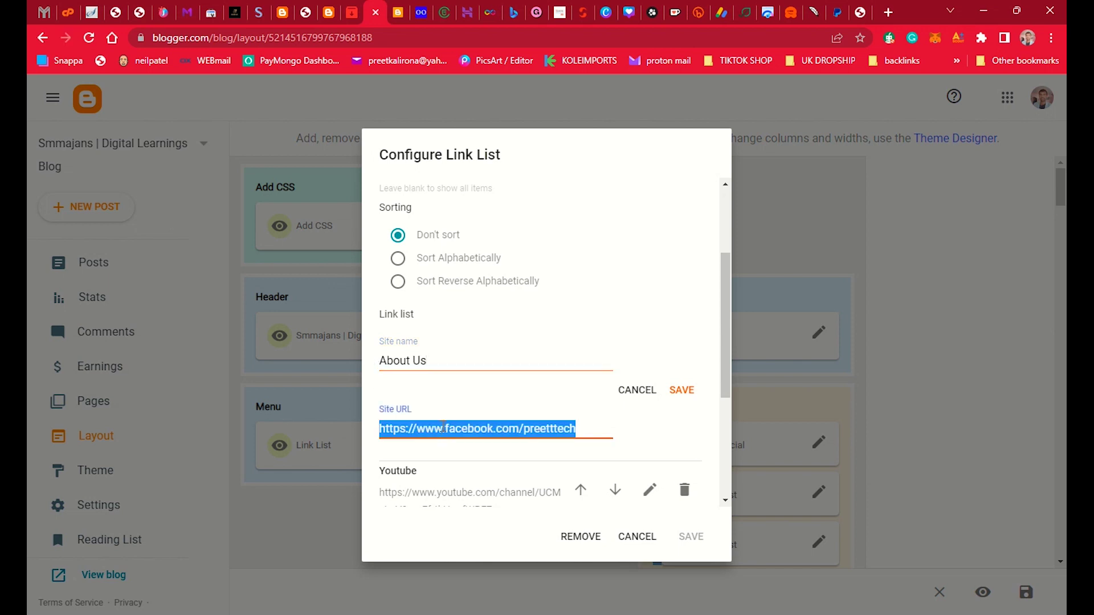
pyautogui.hotkey('ctrl', 'v')
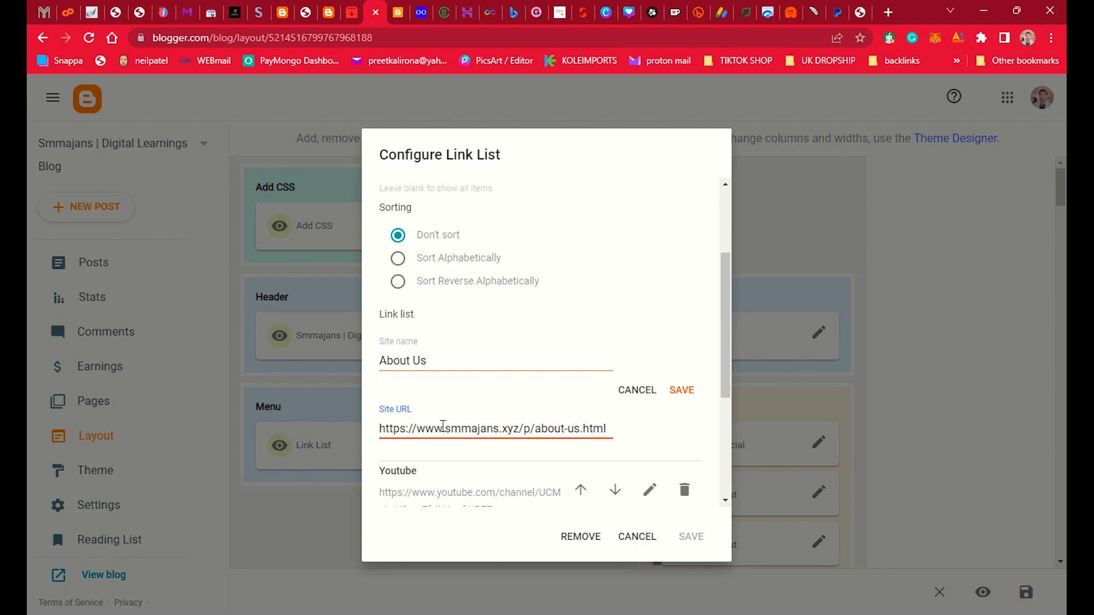
pyautogui.click(682, 391)
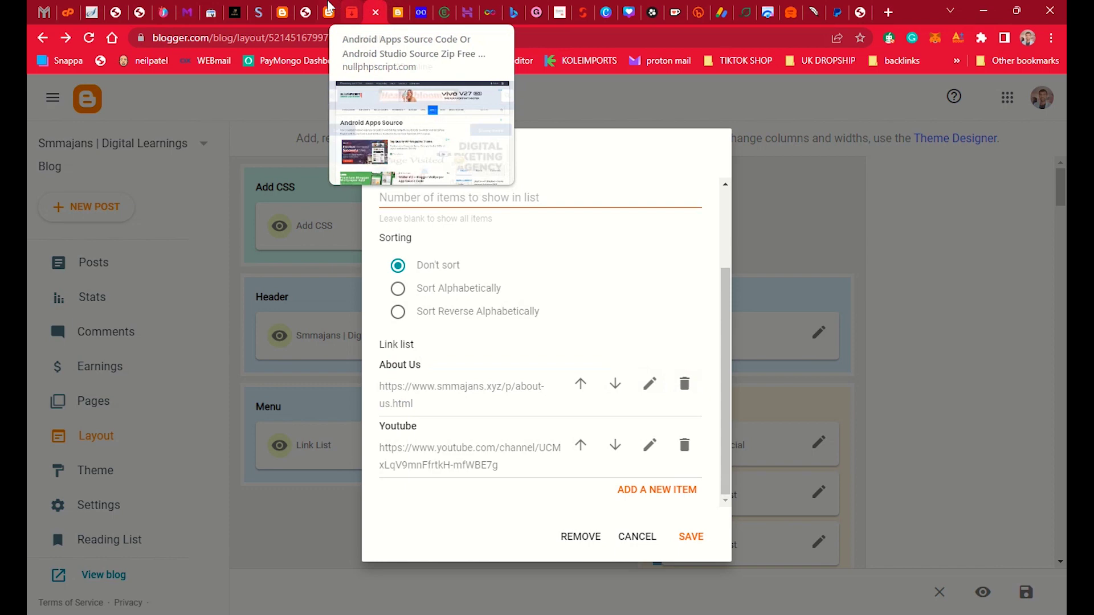
# Step: Copy the Contact Us page address from the Pages list
pyautogui.click(331, 10)
pyautogui.click(398, 11)
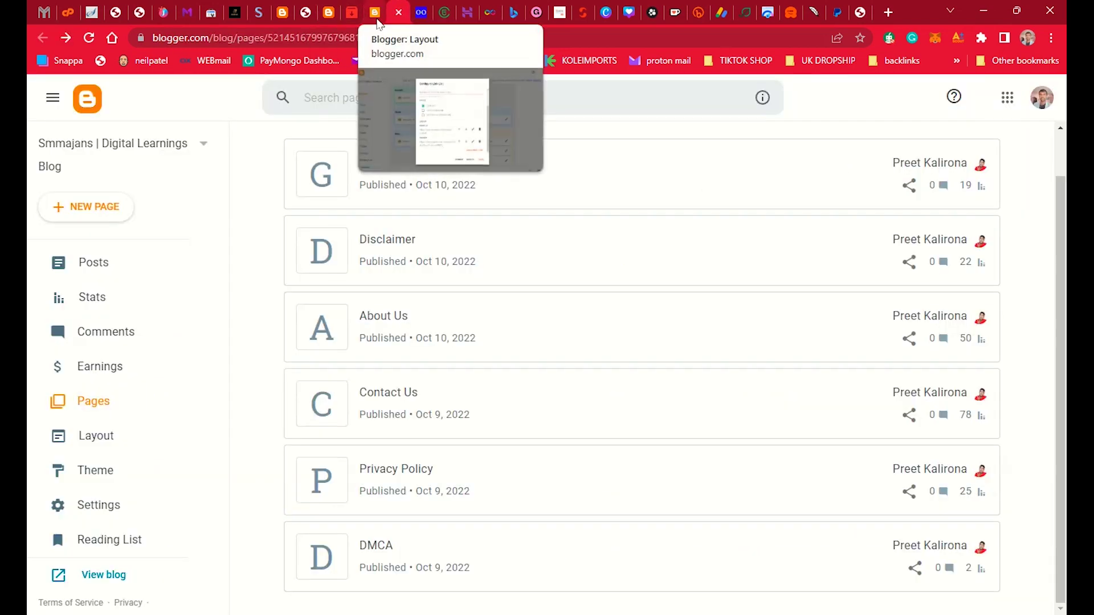
pyautogui.rightClick(947, 393)
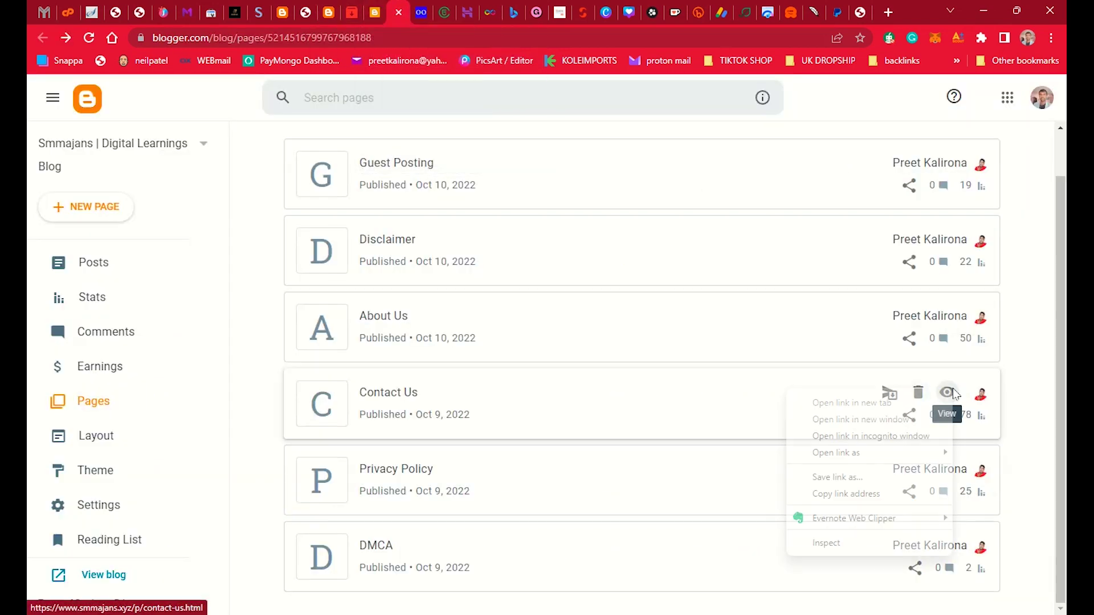
pyautogui.click(846, 494)
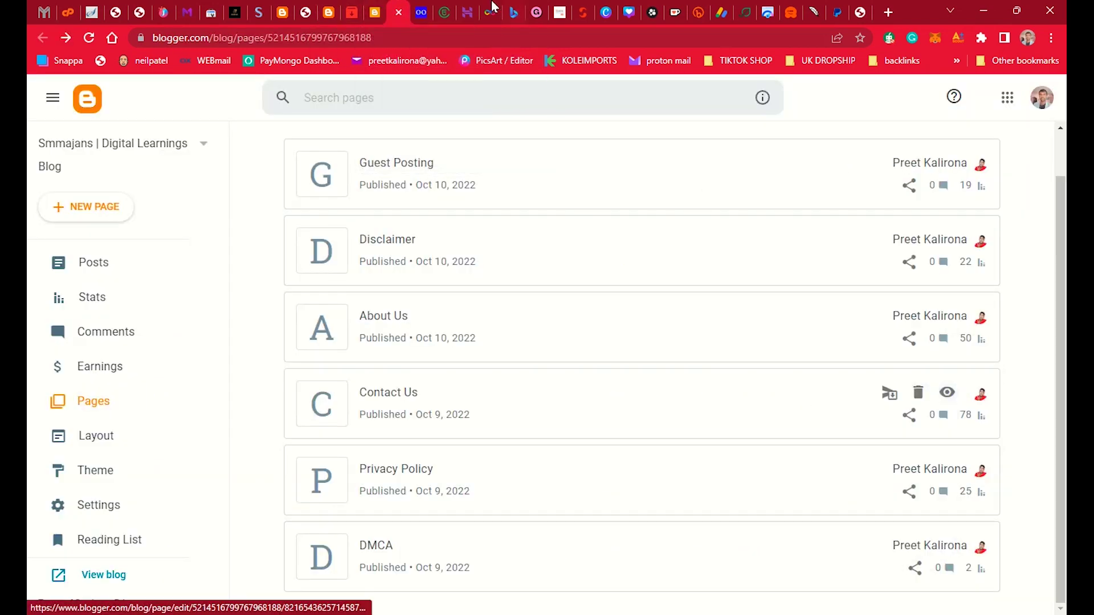
pyautogui.click(376, 12)
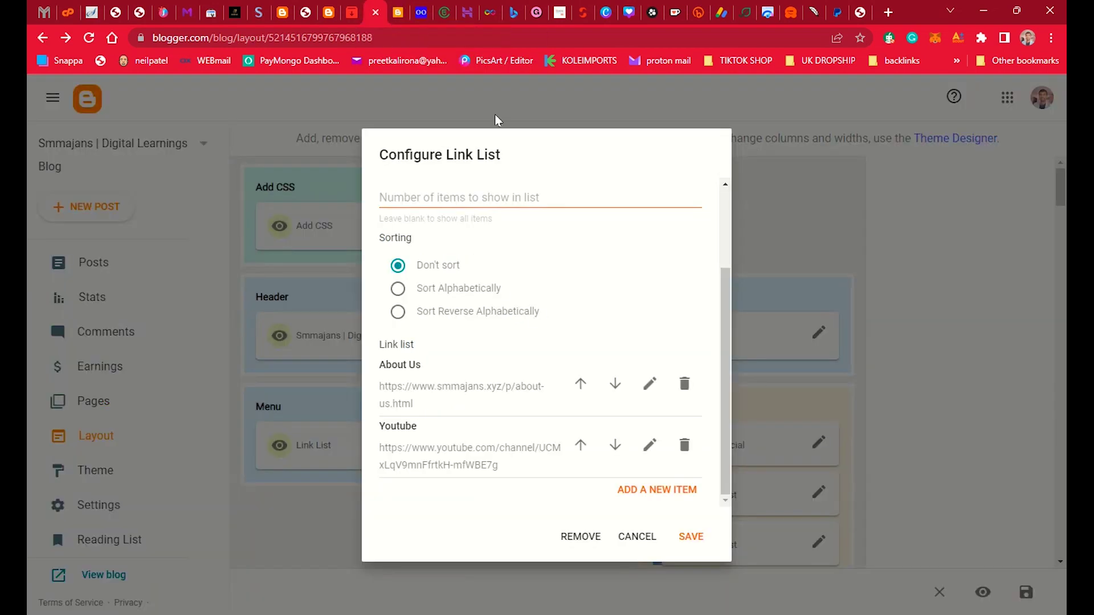
pyautogui.click(398, 12)
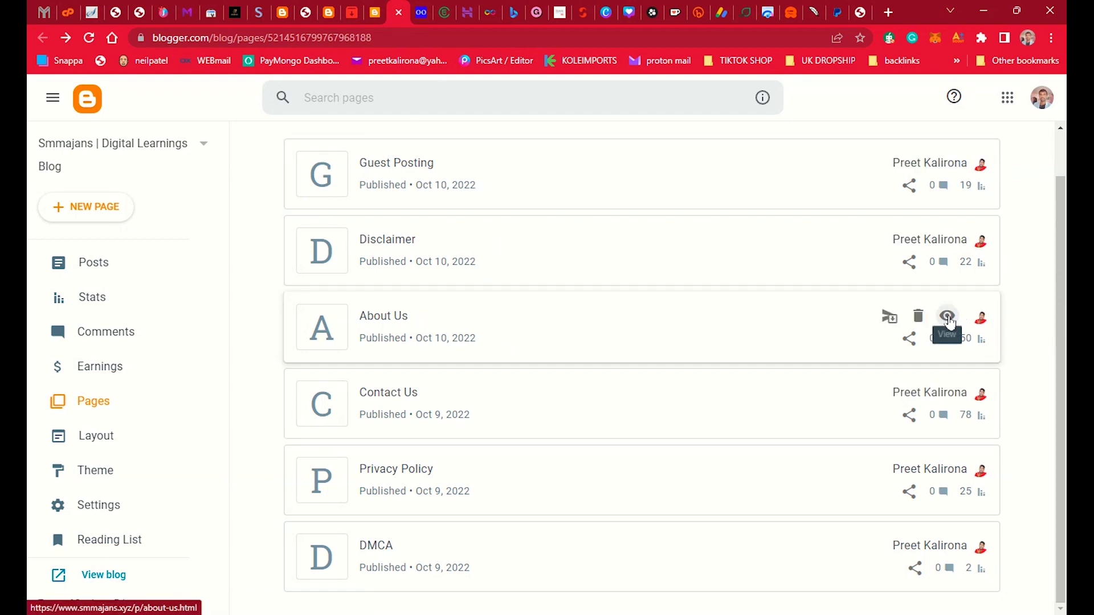
pyautogui.click(376, 12)
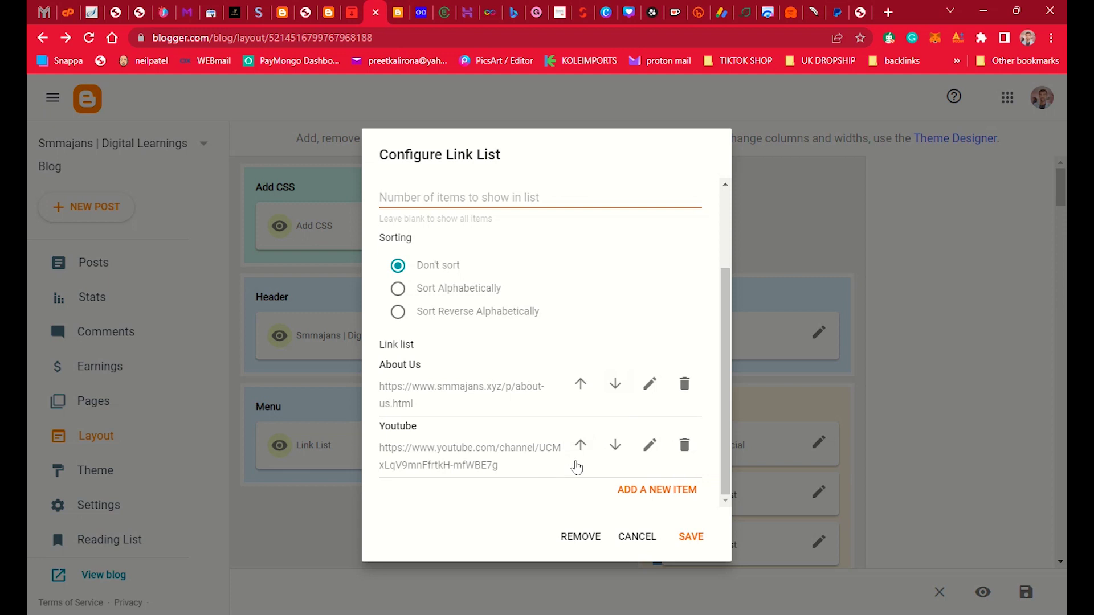
# Step: Change the Youtube entry to Contact Us, pointing to smmajans.xyz/p/contact-us.html
pyautogui.click(650, 445)
pyautogui.scroll(-1, 512, 424)
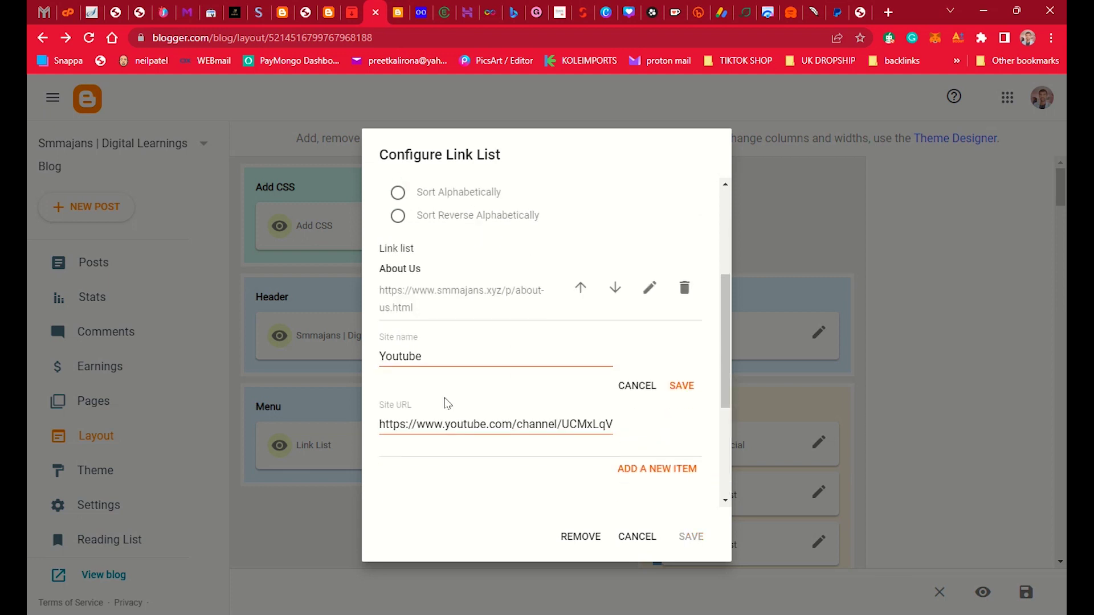
pyautogui.moveTo(423, 357); pyautogui.dragTo(381, 357)
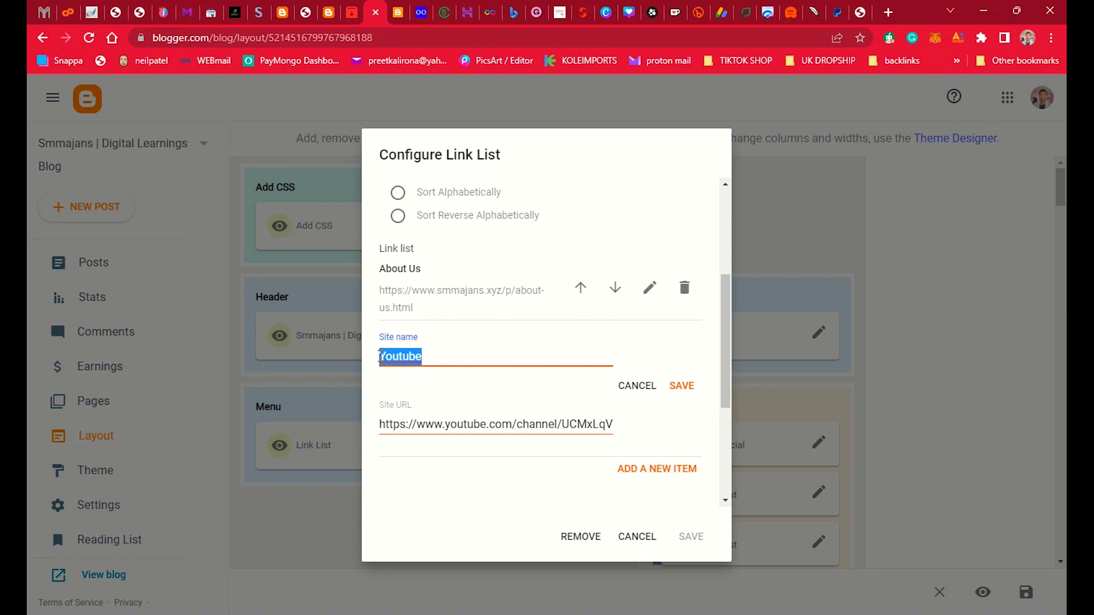
pyautogui.press('BackSpace')
pyautogui.write('Contact Us')
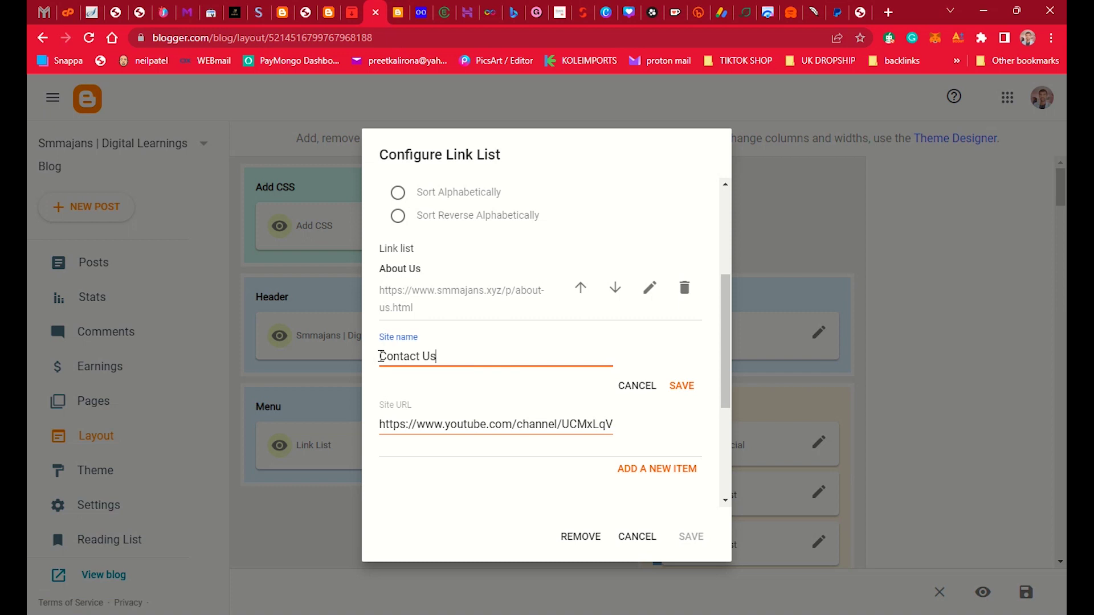
pyautogui.tripleClick(497, 425)
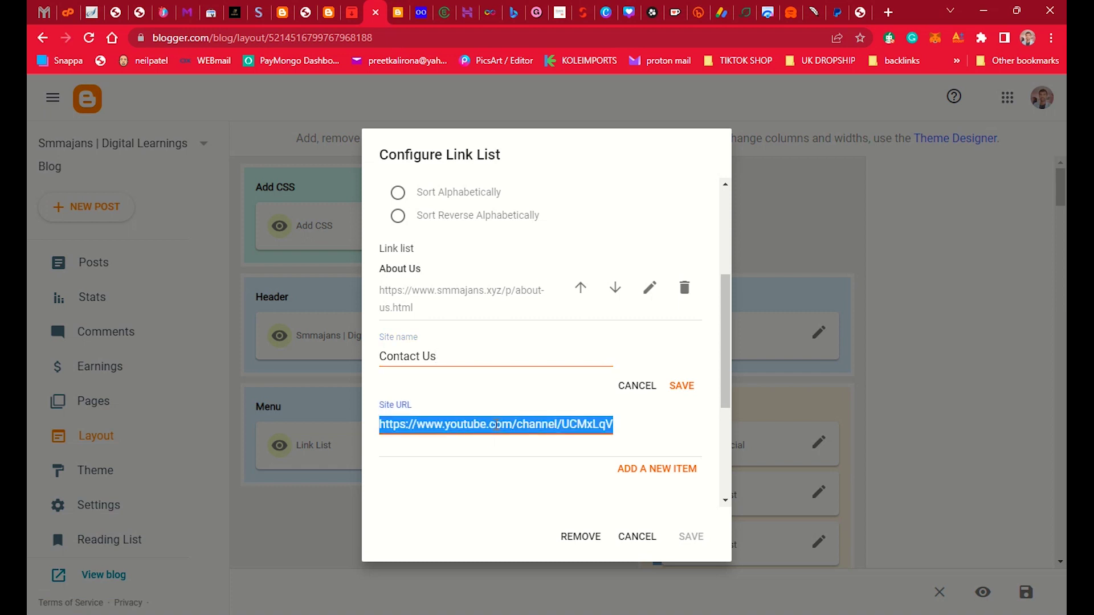
pyautogui.hotkey('ctrl', 'v')
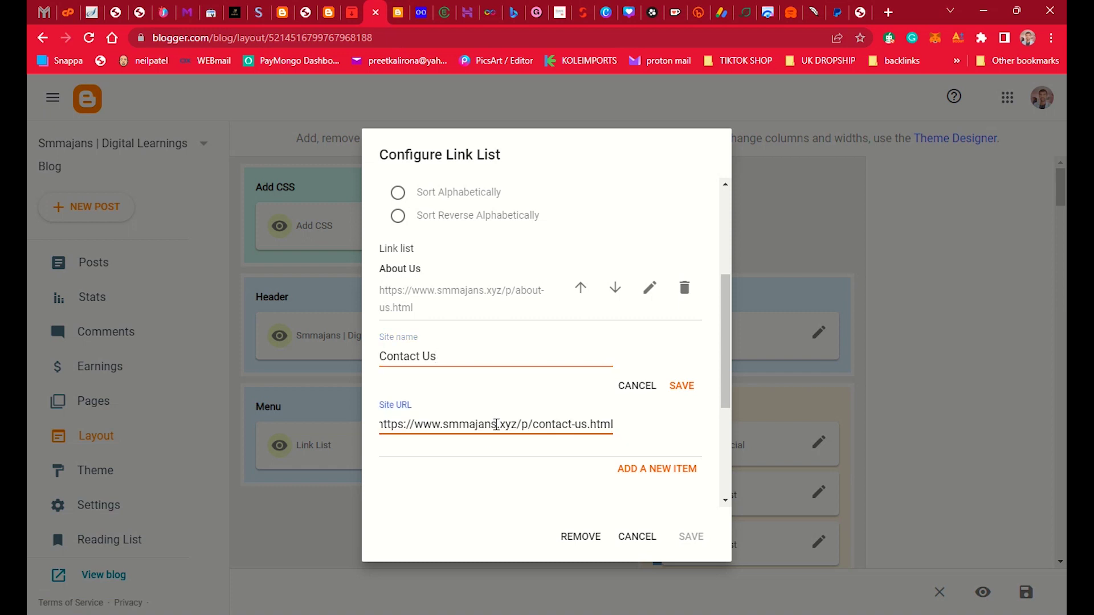
pyautogui.click(681, 385)
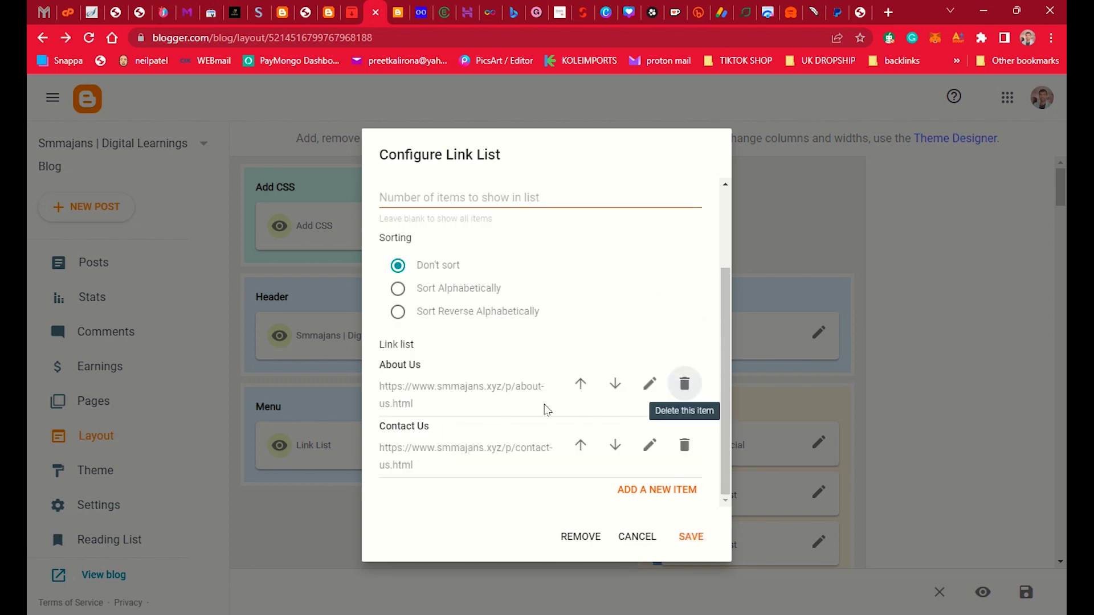
pyautogui.click(647, 490)
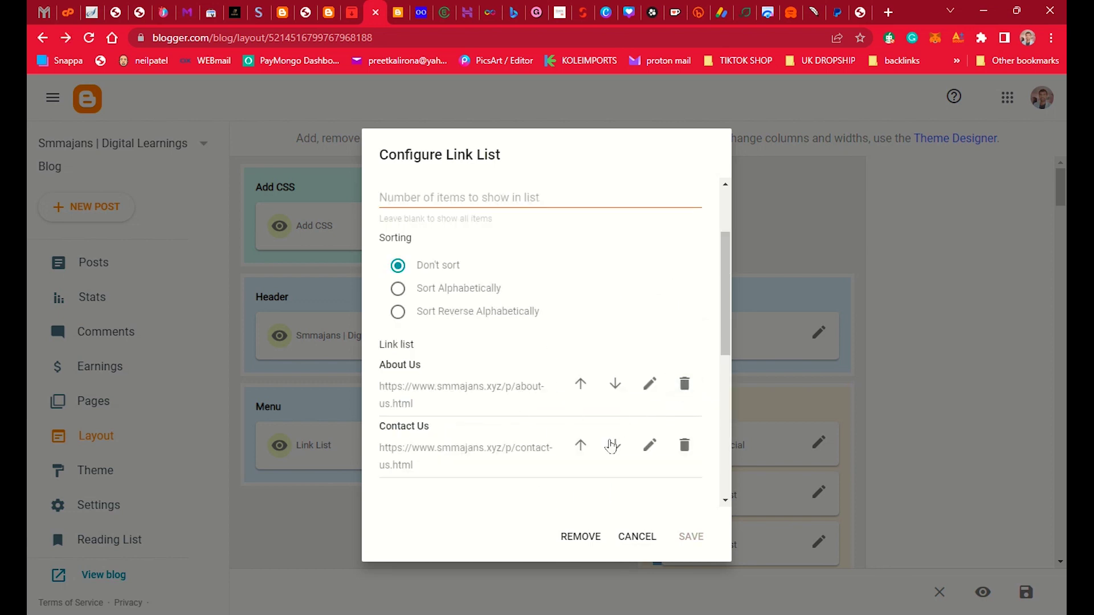
# Step: Copy the Privacy Policy page address and paste it into the new entry's Site URL
pyautogui.click(398, 13)
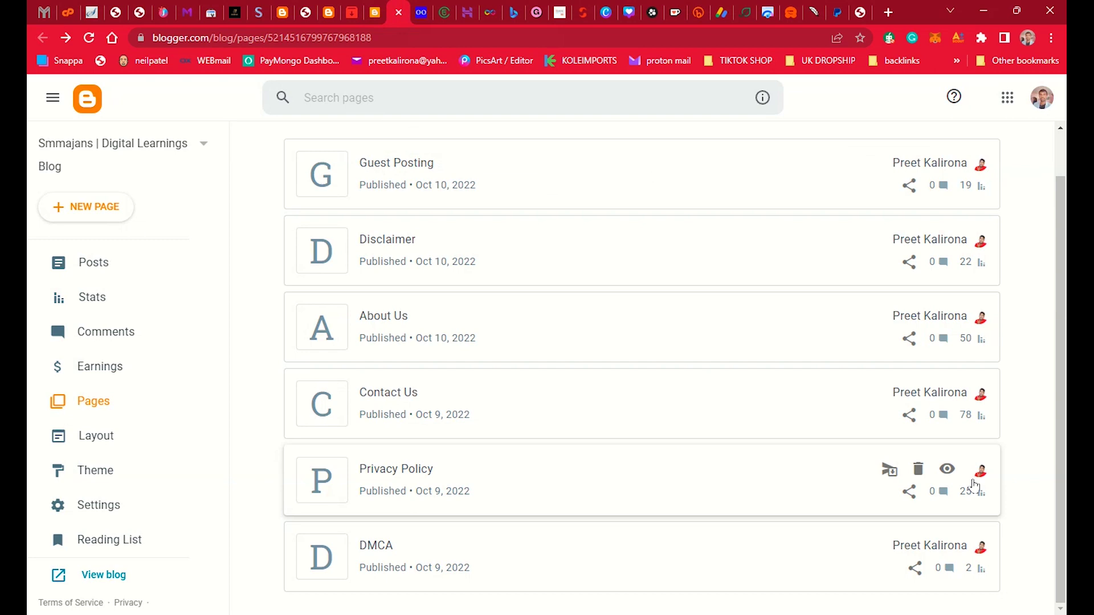
pyautogui.rightClick(947, 469)
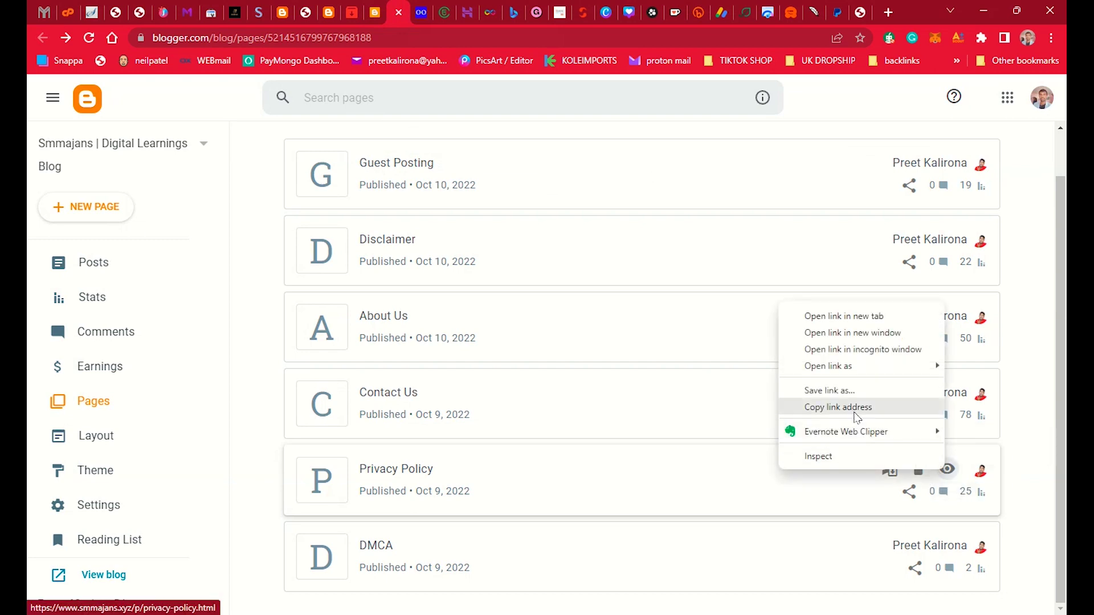
pyautogui.click(839, 407)
pyautogui.click(421, 12)
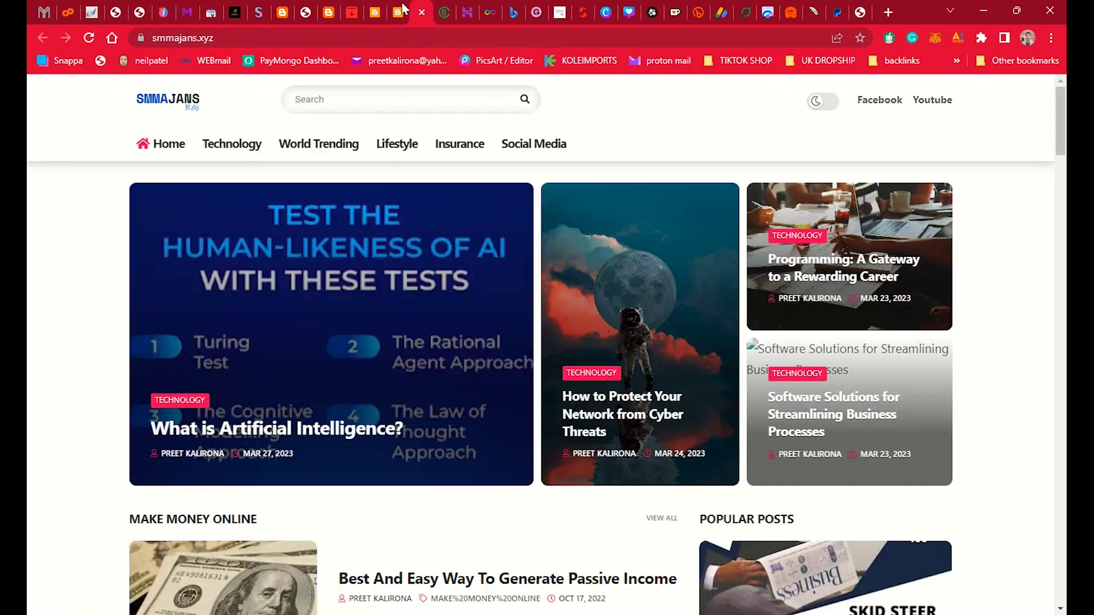
pyautogui.click(375, 12)
pyautogui.scroll(-3, 633, 462)
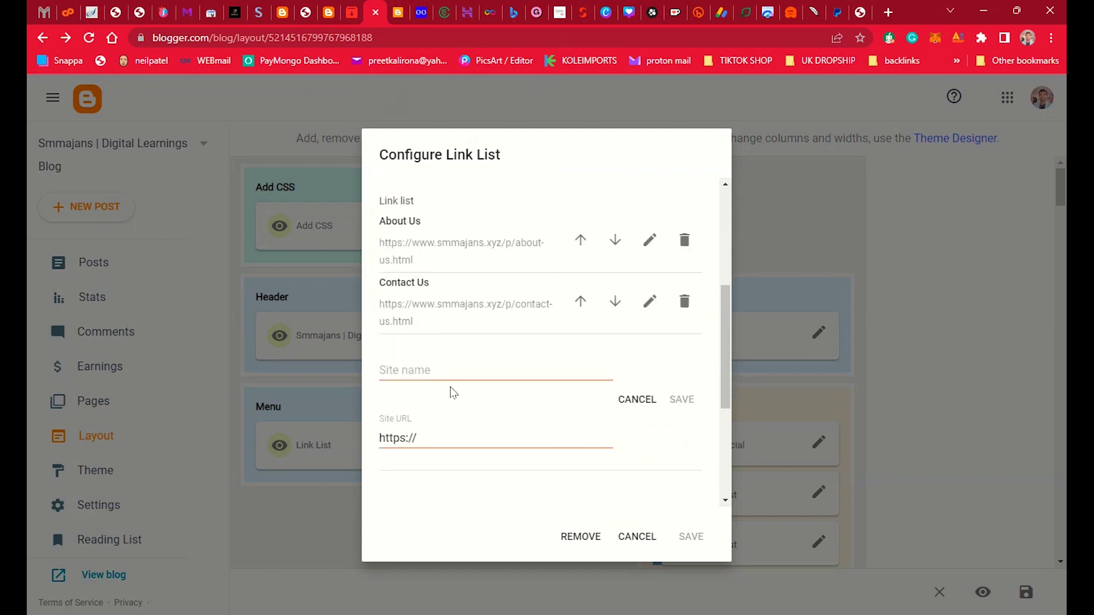
pyautogui.moveTo(419, 438); pyautogui.dragTo(379, 432)
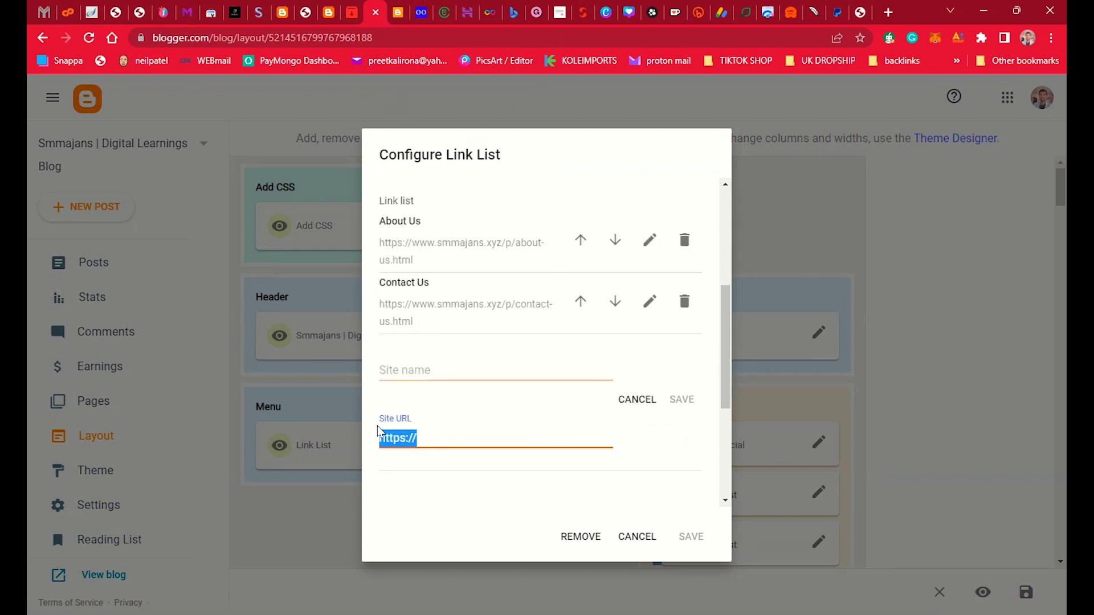
pyautogui.hotkey('ctrl', 'v')
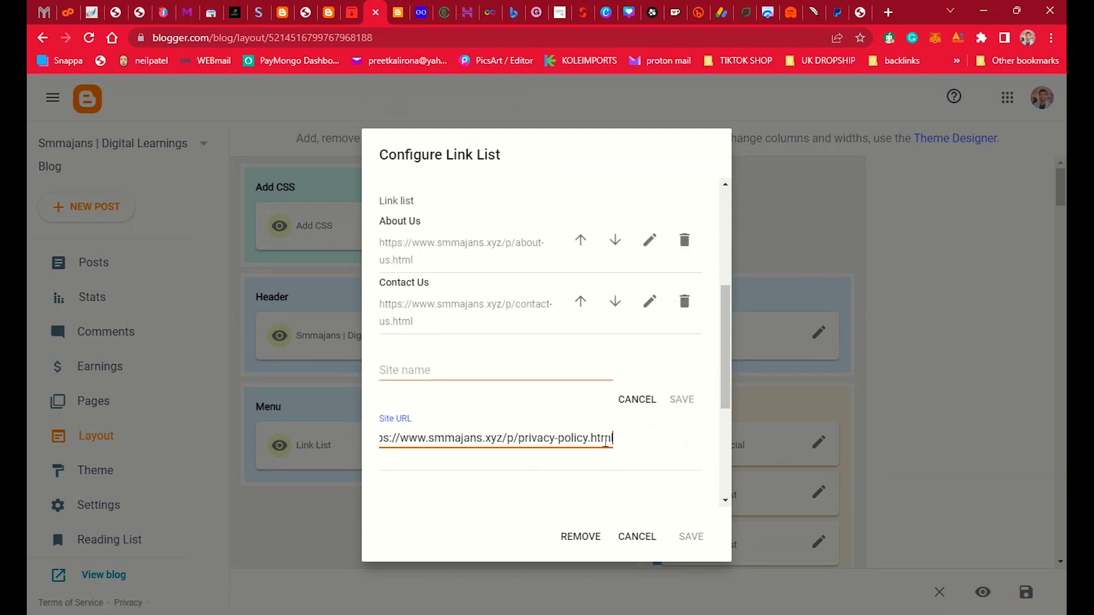
# Step: Name the entry 'privacy policy' using the URL slug, and save the item
pyautogui.moveTo(589, 438); pyautogui.dragTo(519, 438)
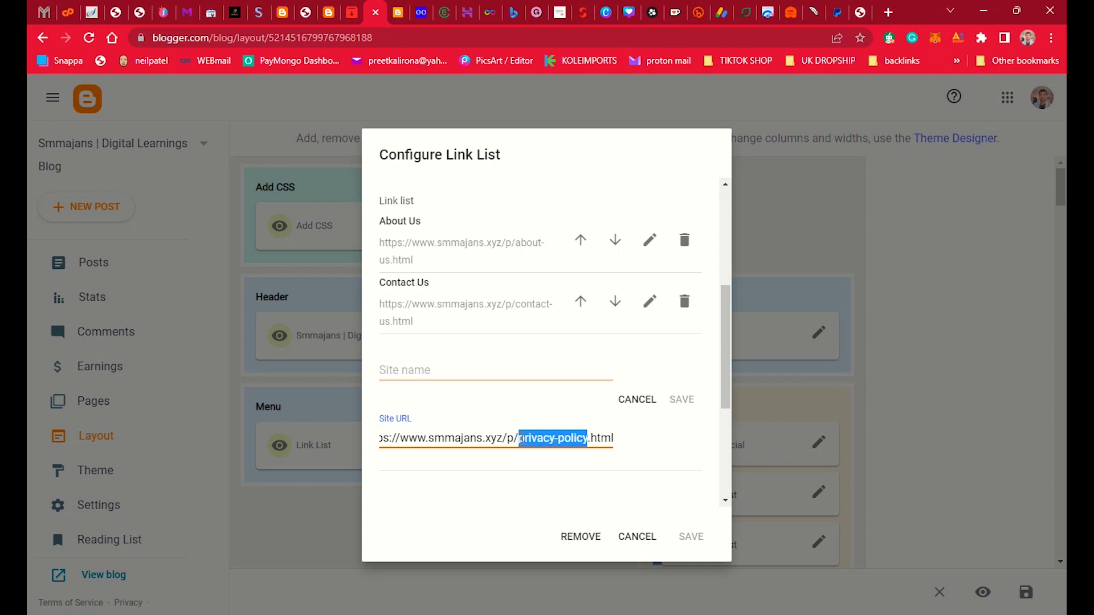
pyautogui.rightClick(520, 437)
pyautogui.click(547, 226)
pyautogui.rightClick(472, 367)
pyautogui.click(530, 220)
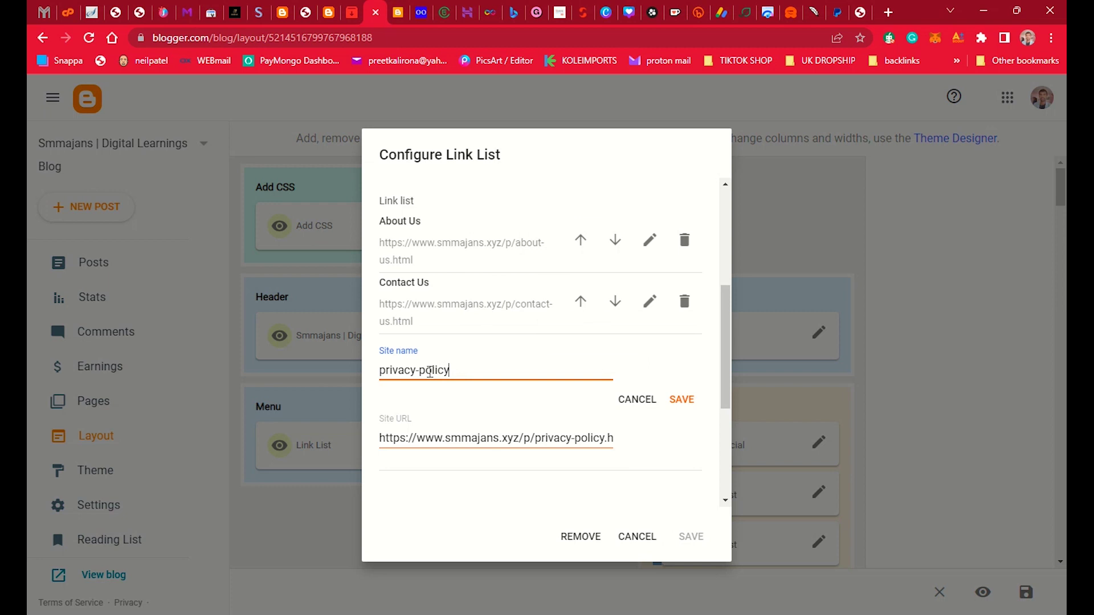
pyautogui.press('BackSpace')
pyautogui.click(681, 400)
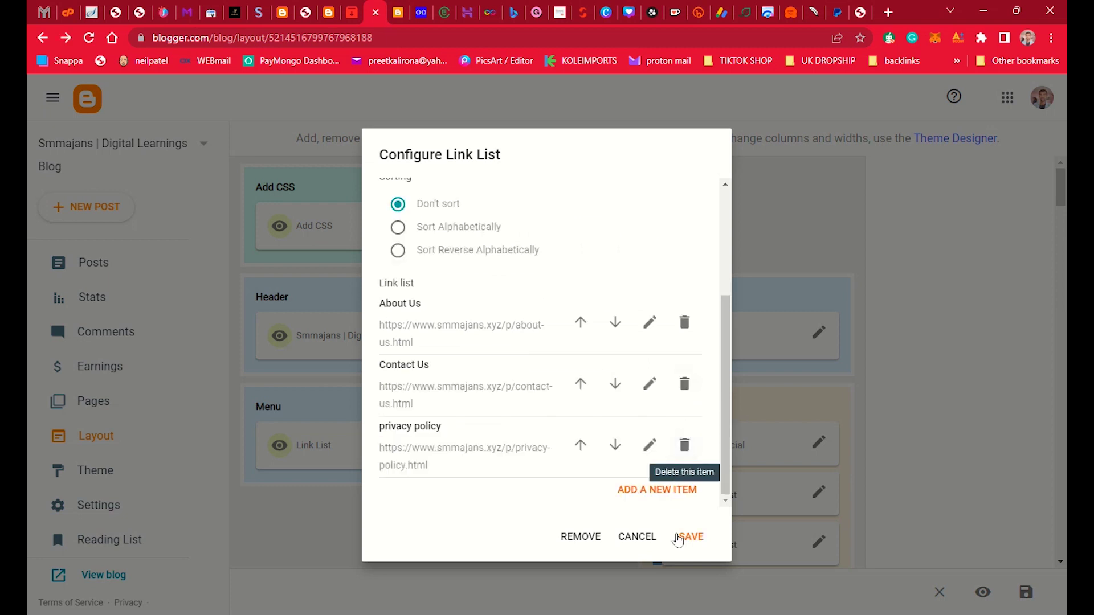
# Step: Save the Link List and the layout, then view the live smmajans.xyz blog
pyautogui.click(690, 539)
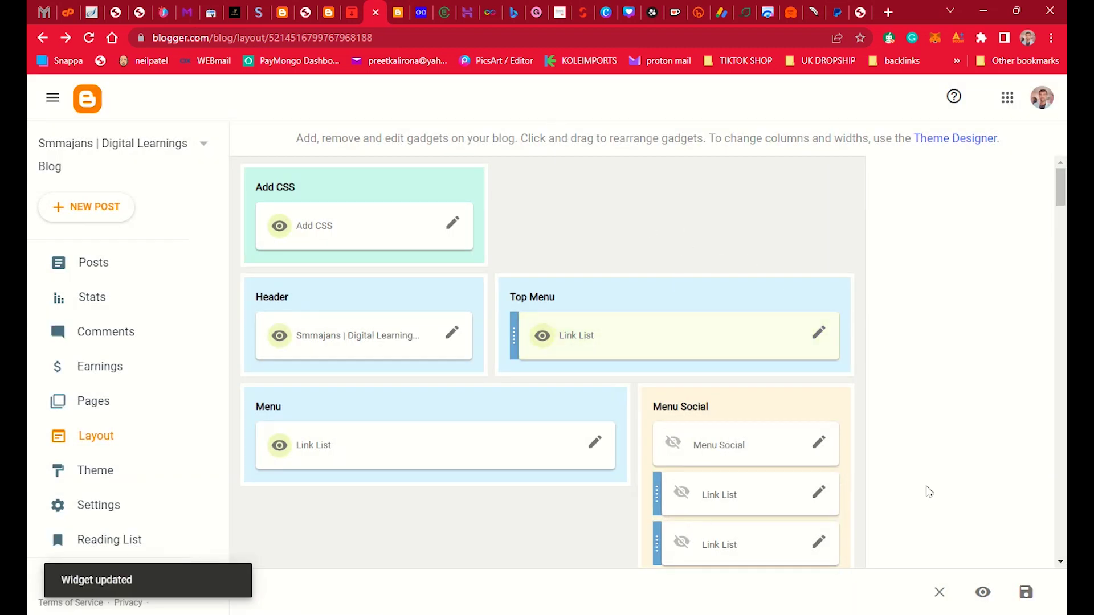
pyautogui.click(1026, 592)
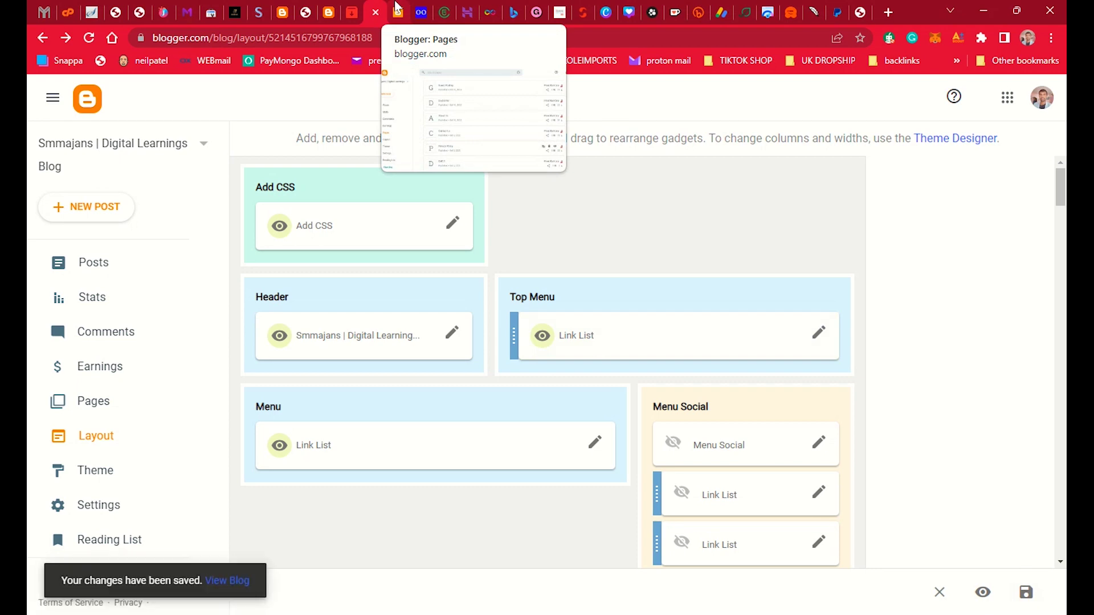
pyautogui.click(398, 10)
pyautogui.click(421, 11)
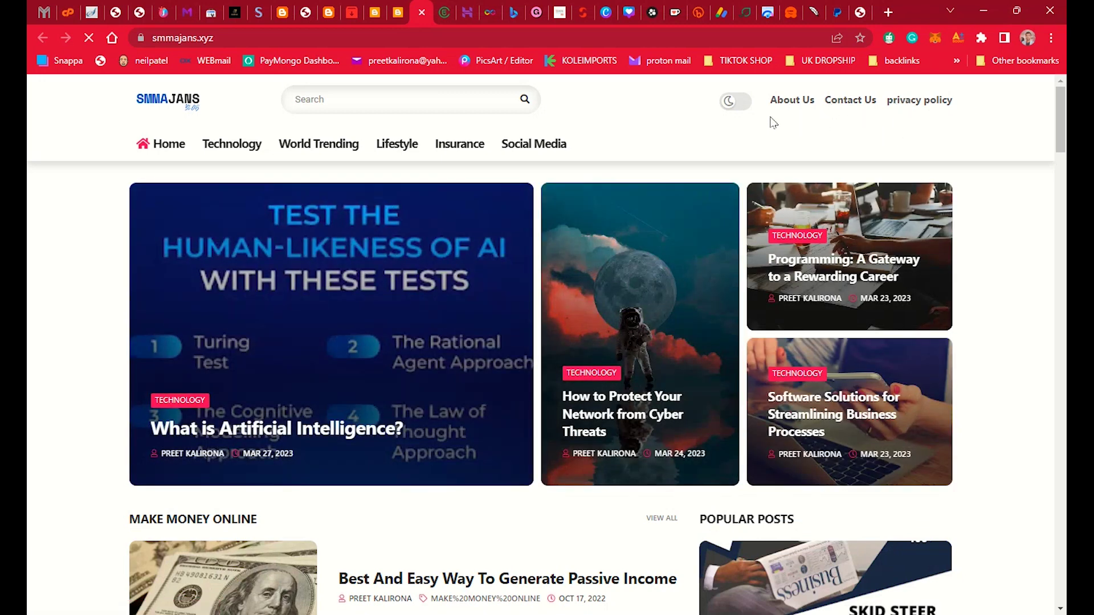
pyautogui.scroll(-3, 49, 432)
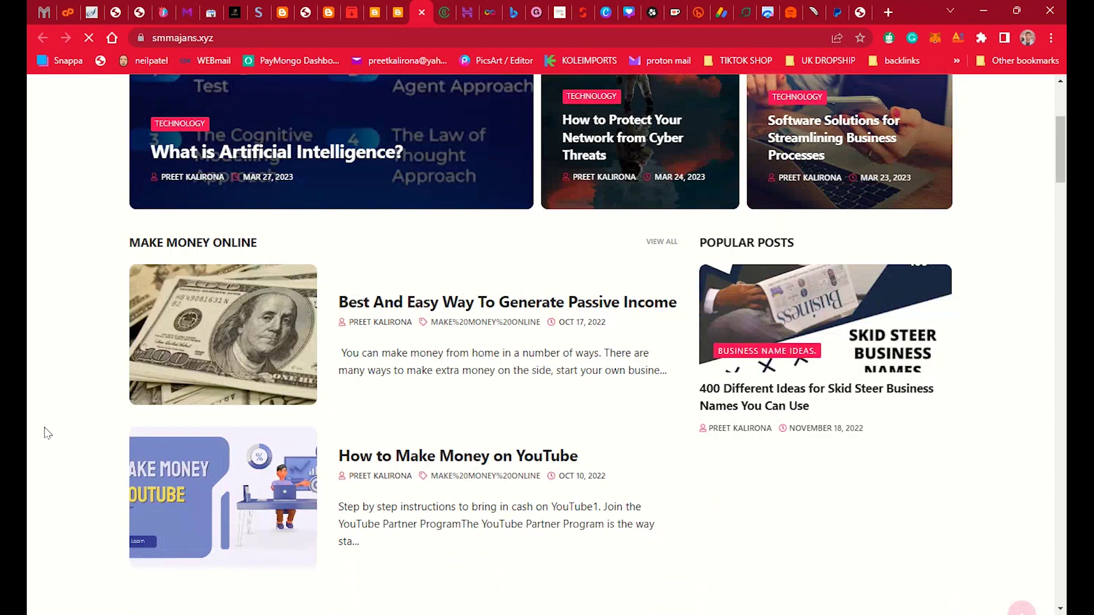
pyautogui.scroll(4, 48, 432)
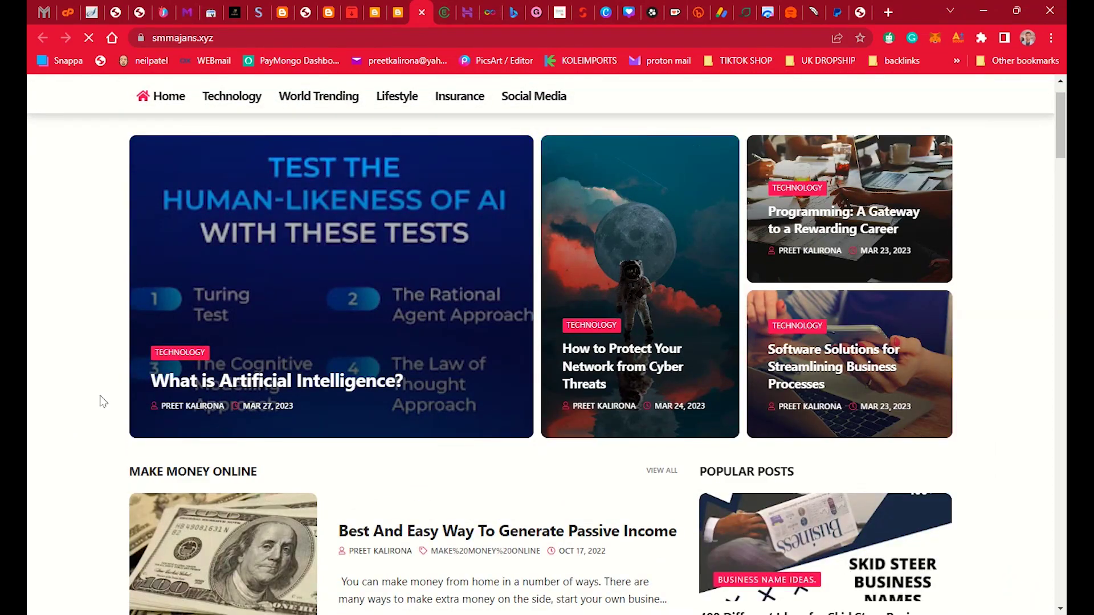
pyautogui.scroll(-3, 71, 428)
pyautogui.scroll(-4, 70, 428)
pyautogui.scroll(-3, 70, 436)
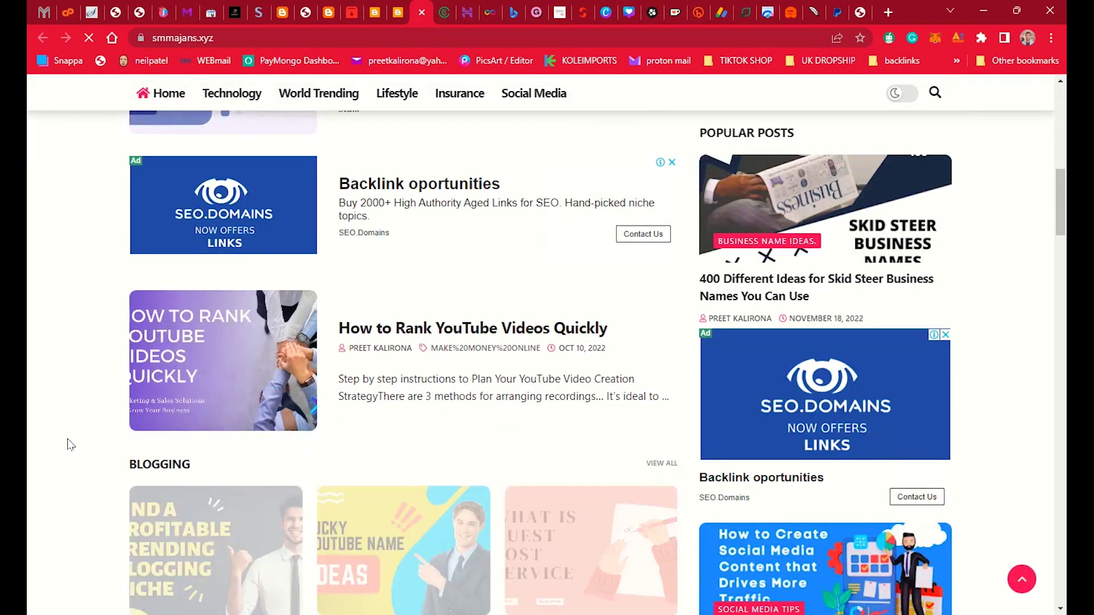
pyautogui.scroll(3, 70, 444)
pyautogui.scroll(3, 70, 444)
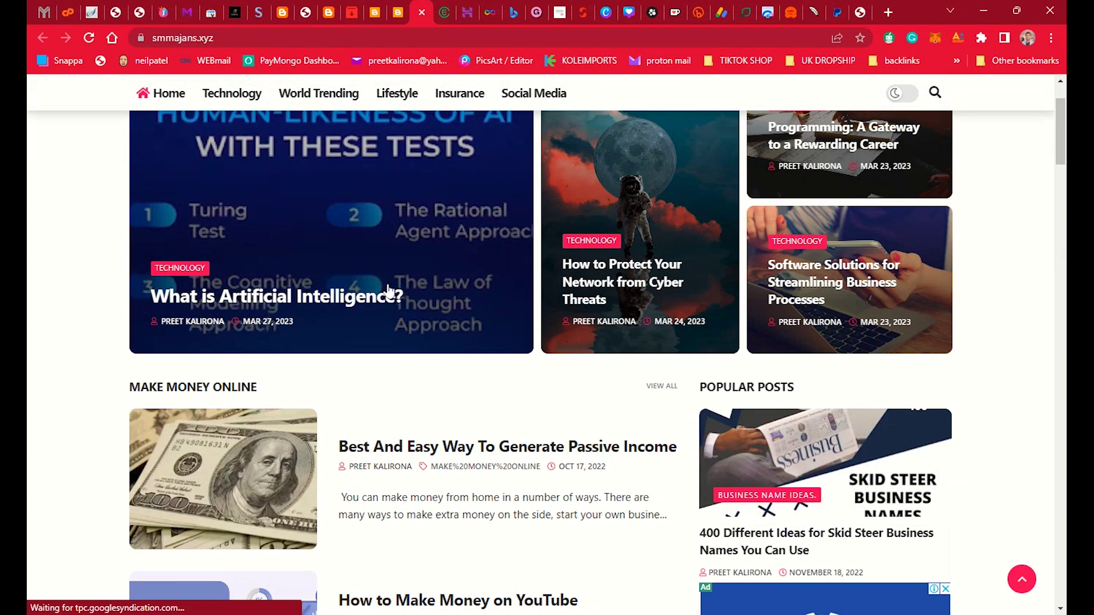
pyautogui.click(465, 279)
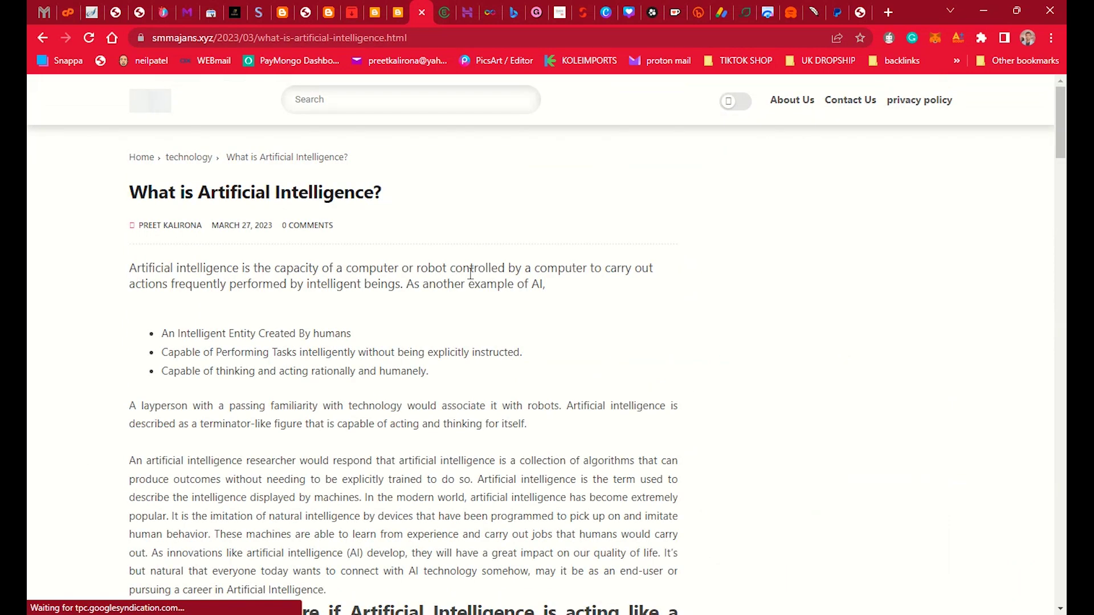
pyautogui.scroll(-2, 471, 282)
pyautogui.scroll(-2, 471, 342)
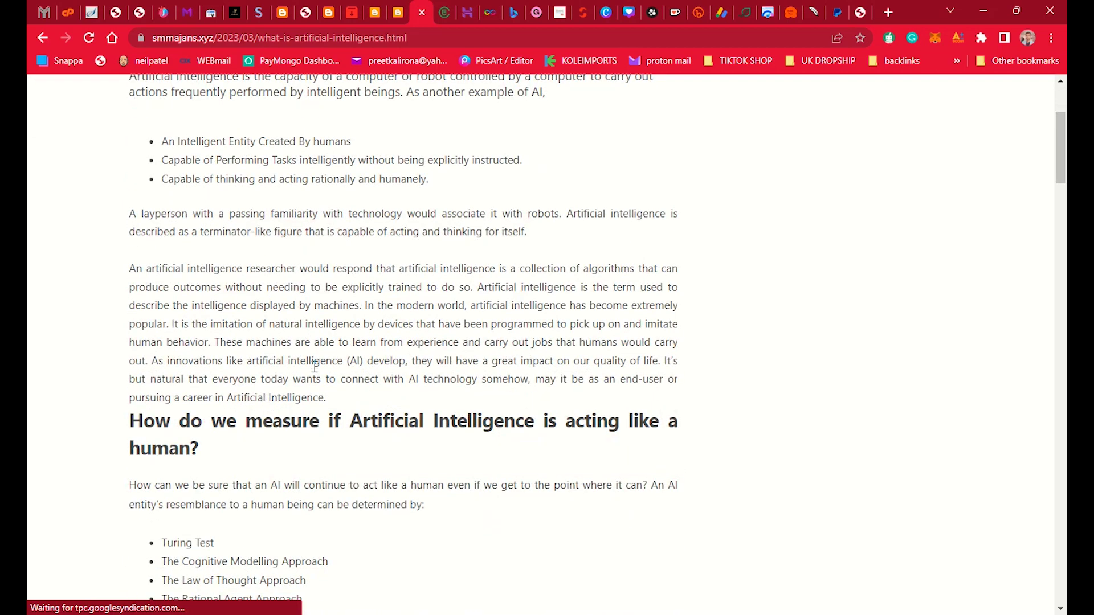
pyautogui.scroll(-3, 466, 428)
pyautogui.scroll(6, 460, 462)
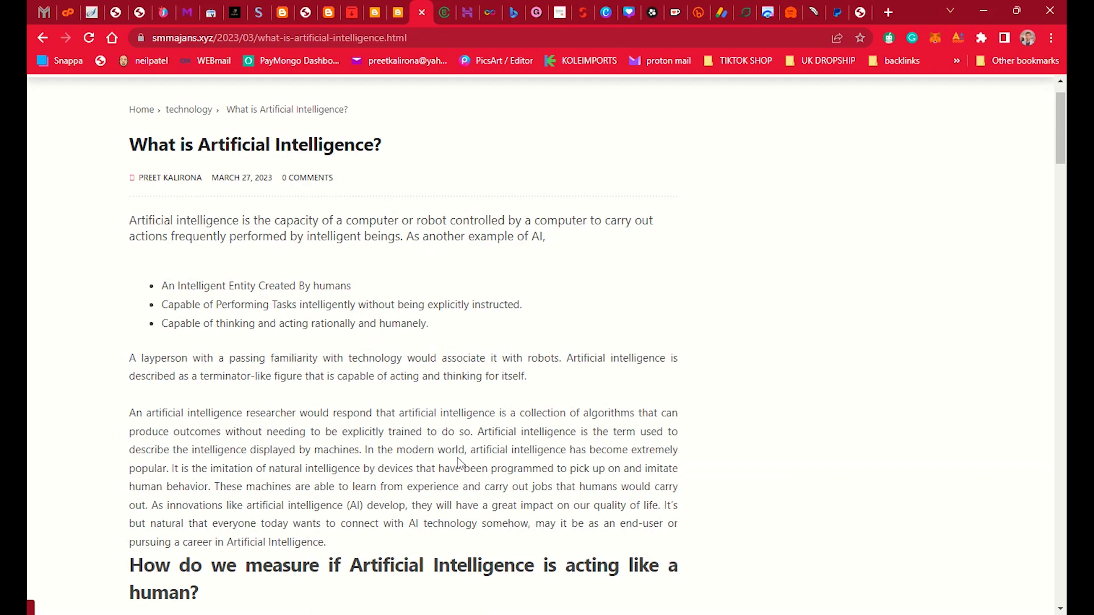
pyautogui.scroll(1, 460, 462)
pyautogui.scroll(-2, 461, 462)
pyautogui.scroll(1, 456, 451)
pyautogui.moveTo(114, 229)
pyautogui.mouseDown()
pyautogui.moveTo(465, 545)
pyautogui.moveTo(355, 547)
pyautogui.mouseUp()
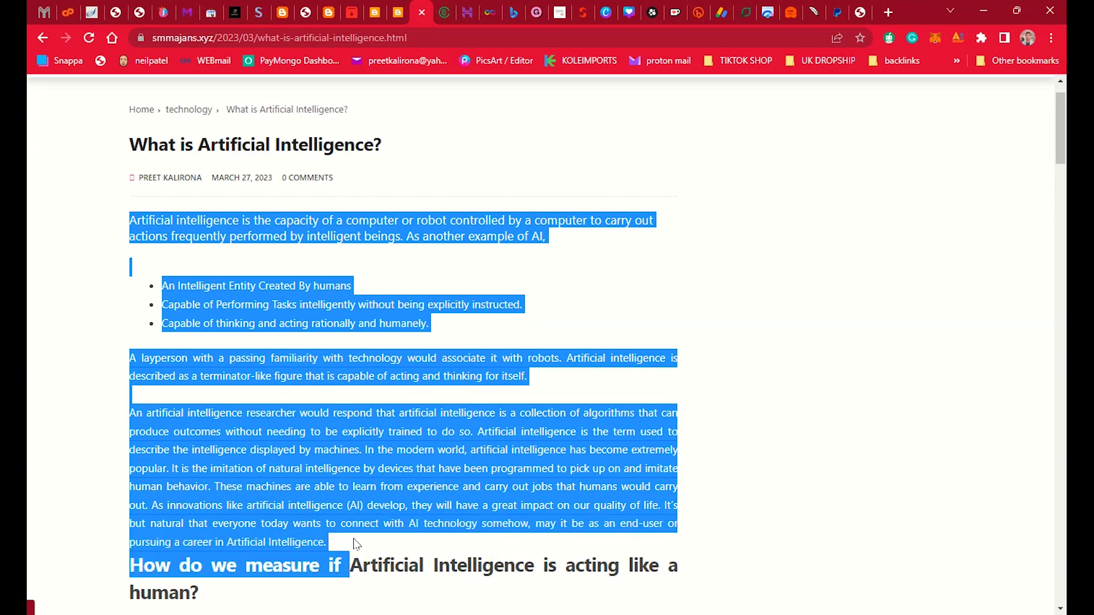
pyautogui.scroll(-2, 355, 548)
pyautogui.click(381, 466)
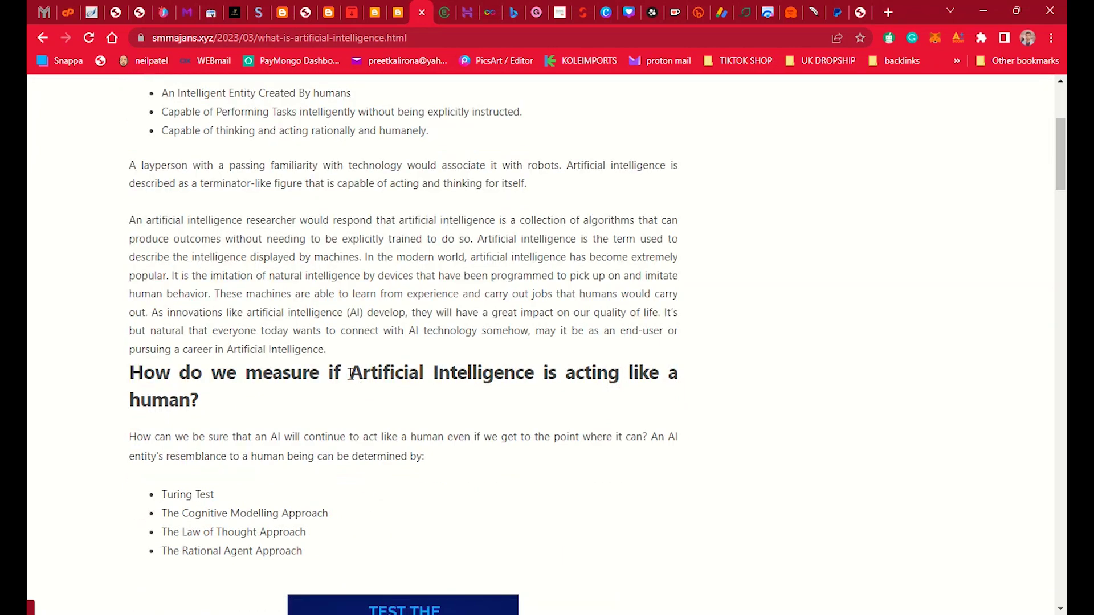
pyautogui.scroll(2, 350, 375)
pyautogui.scroll(1, 256, 299)
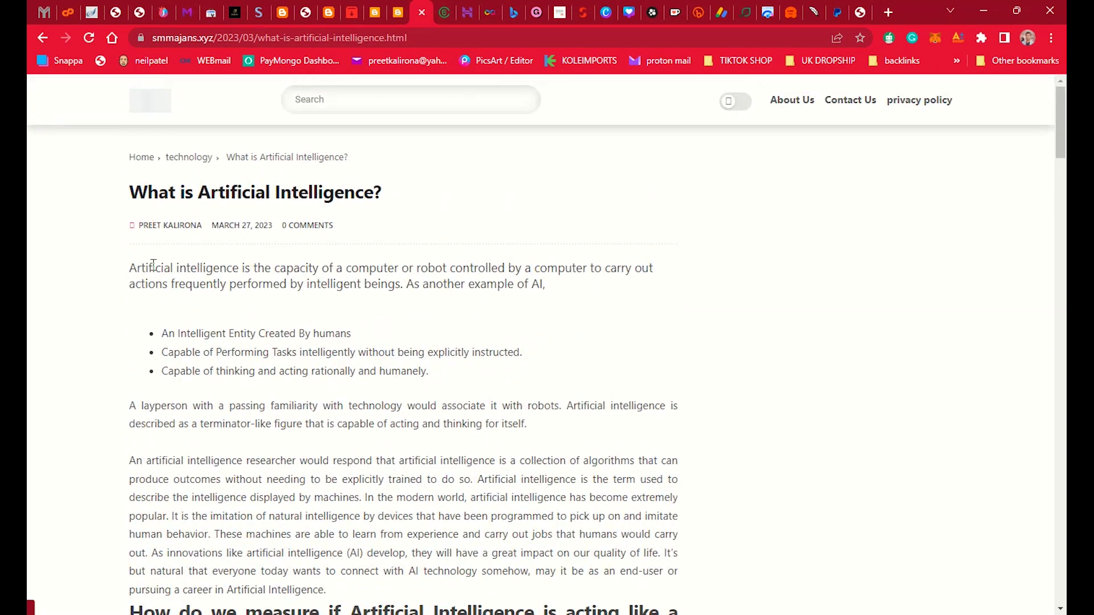
pyautogui.scroll(-3, 153, 265)
pyautogui.scroll(-3, 257, 342)
pyautogui.scroll(-2, 313, 481)
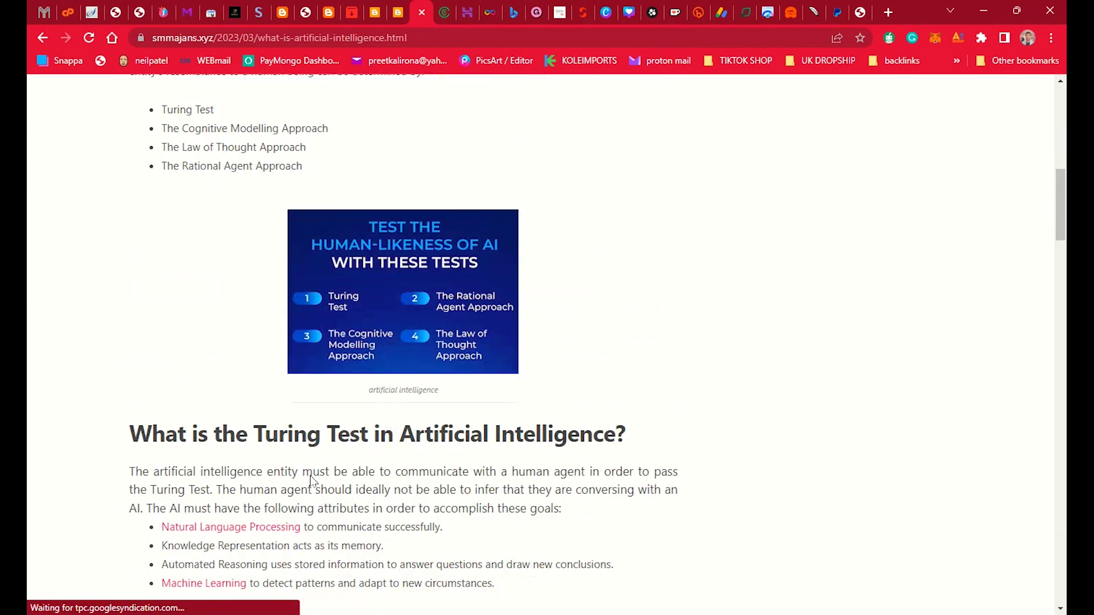
pyautogui.scroll(-2, 314, 482)
pyautogui.scroll(4, 312, 482)
pyautogui.scroll(4, 313, 481)
pyautogui.scroll(2, 279, 455)
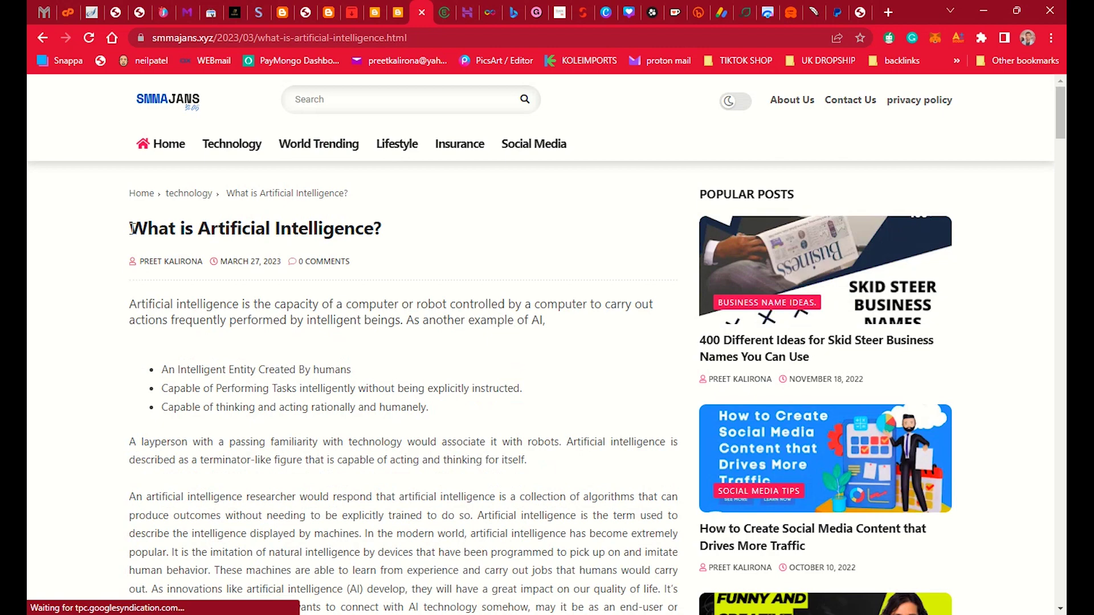
pyautogui.moveTo(129, 224); pyautogui.dragTo(369, 473)
pyautogui.click(367, 473)
pyautogui.scroll(-3, 368, 473)
pyautogui.scroll(-4, 368, 473)
pyautogui.scroll(-2, 221, 488)
pyautogui.scroll(-3, 221, 487)
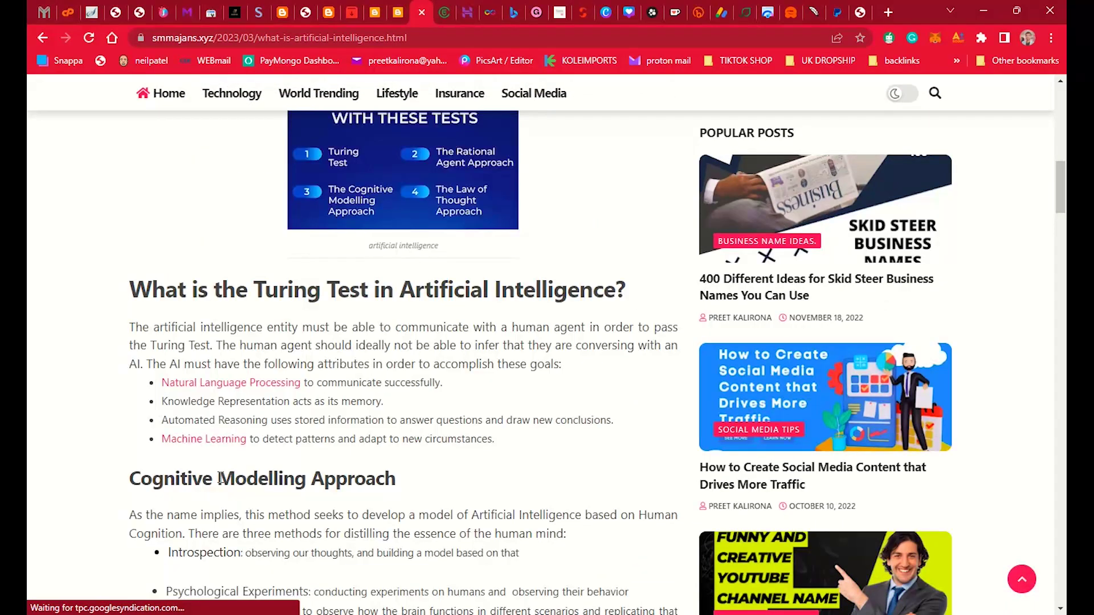
pyautogui.scroll(2, 221, 487)
pyautogui.scroll(5, 221, 487)
pyautogui.scroll(3, 221, 488)
pyautogui.scroll(2, 246, 342)
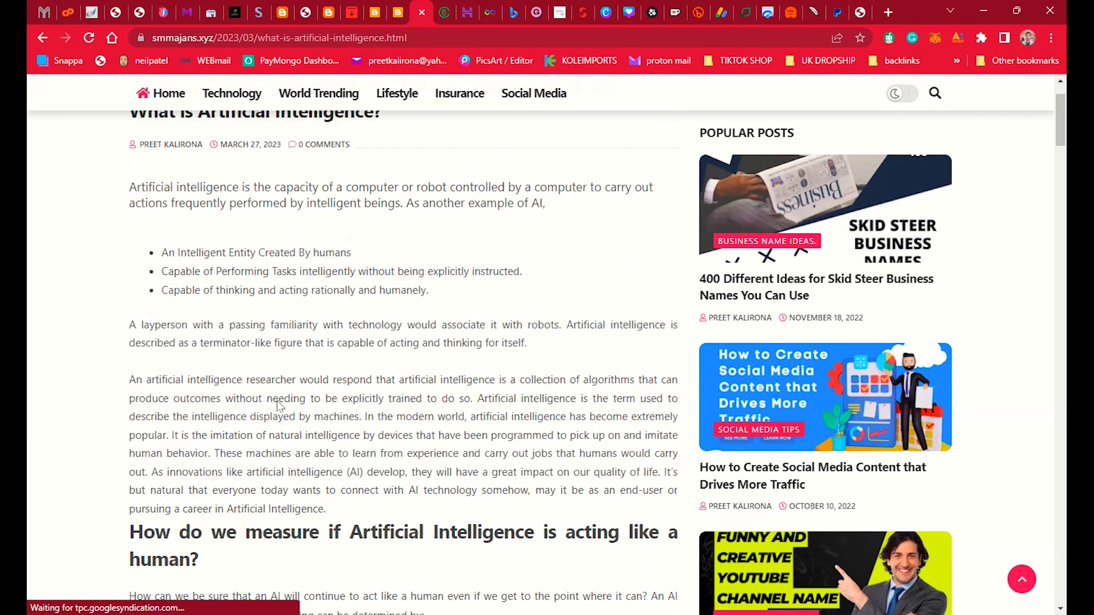
pyautogui.scroll(3, 247, 342)
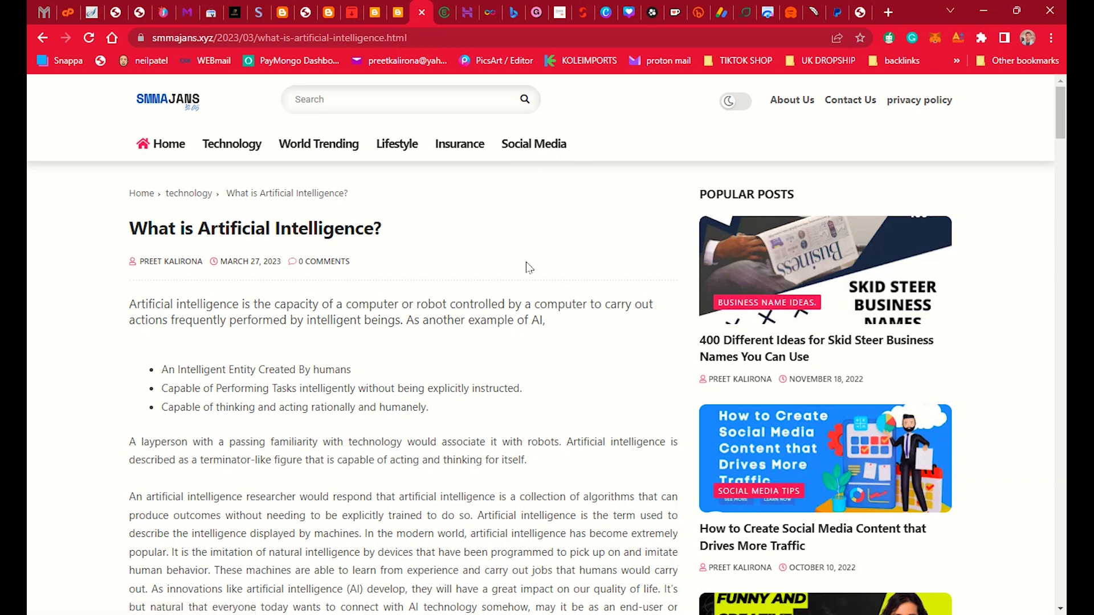
pyautogui.scroll(-5, 527, 267)
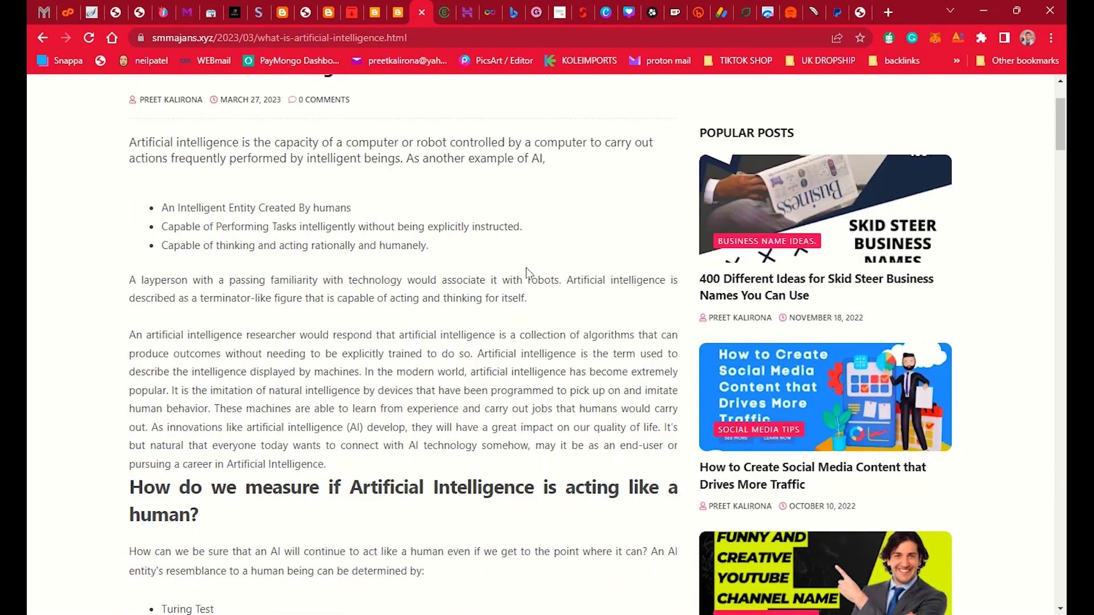
pyautogui.scroll(-3, 527, 268)
pyautogui.scroll(4, 462, 376)
pyautogui.scroll(4, 462, 377)
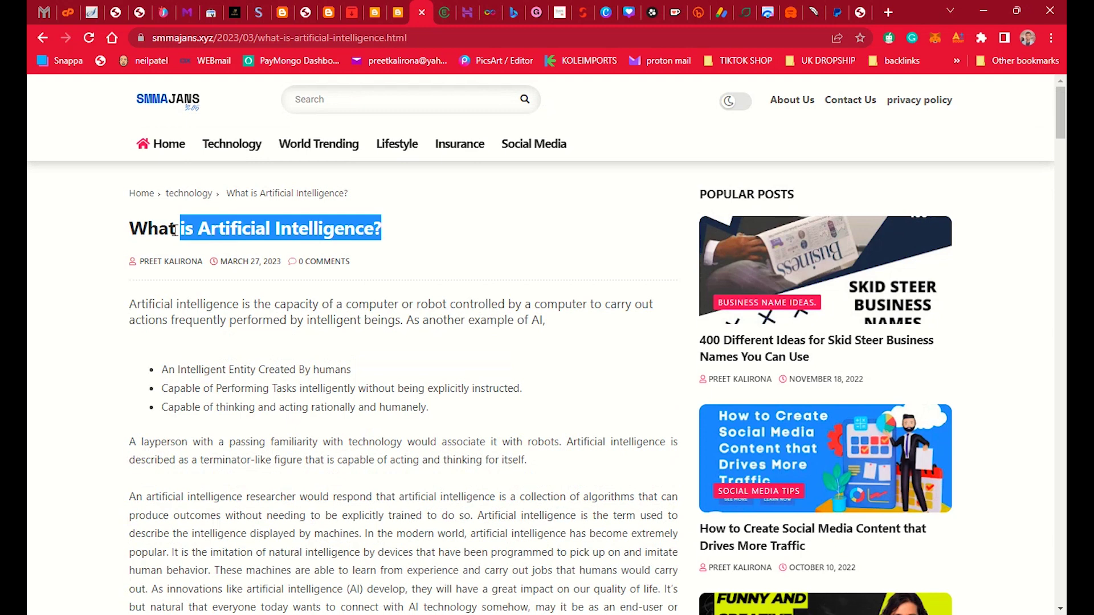
pyautogui.click(138, 227)
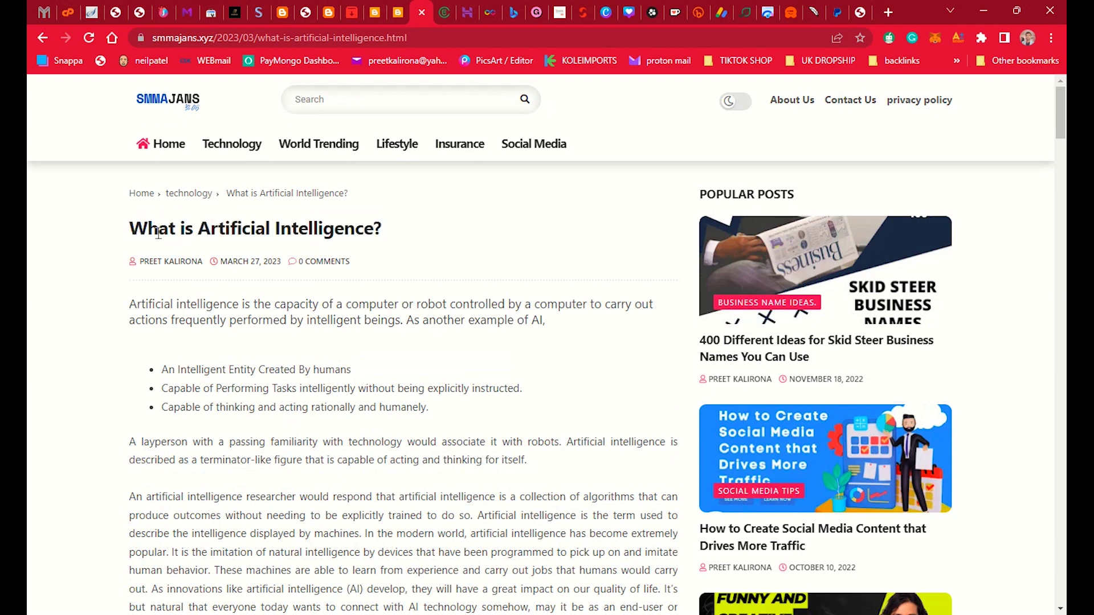
pyautogui.moveTo(130, 230)
pyautogui.mouseDown()
pyautogui.moveTo(376, 228)
pyautogui.moveTo(147, 228)
pyautogui.mouseUp()
pyautogui.click(394, 231)
pyautogui.click(145, 229)
pyautogui.scroll(-5, 577, 265)
pyautogui.scroll(5, 564, 385)
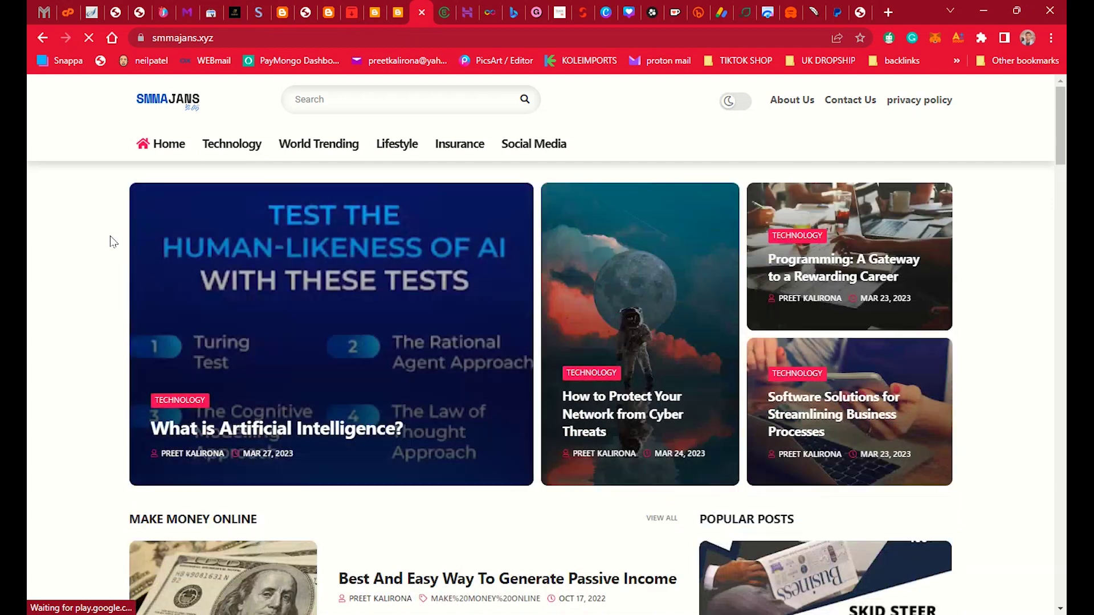
pyautogui.scroll(-3, 104, 257)
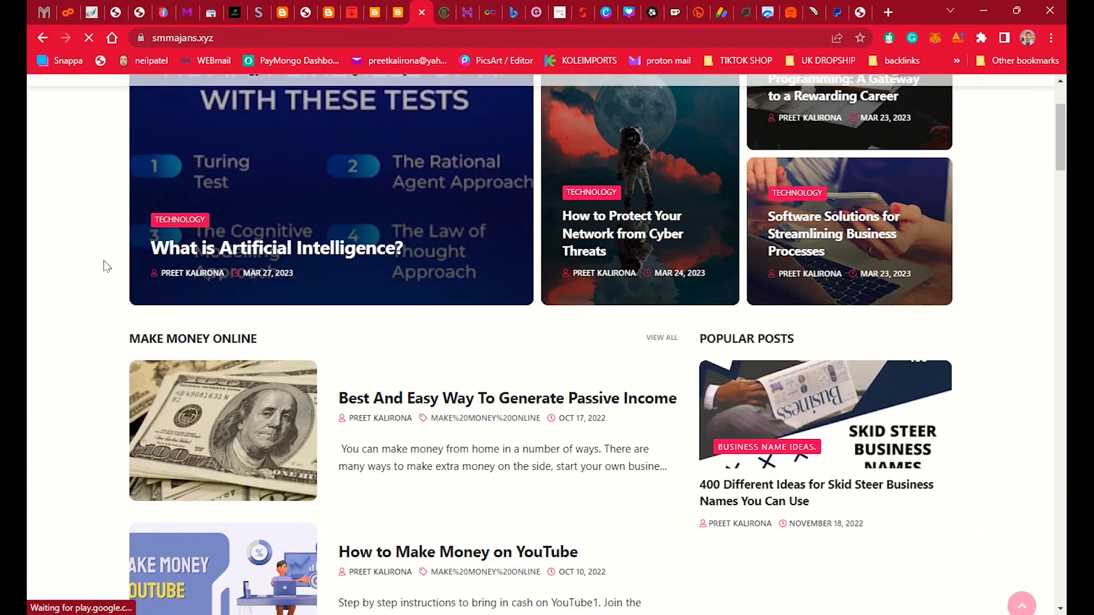
pyautogui.scroll(3, 105, 283)
pyautogui.scroll(-4, 98, 327)
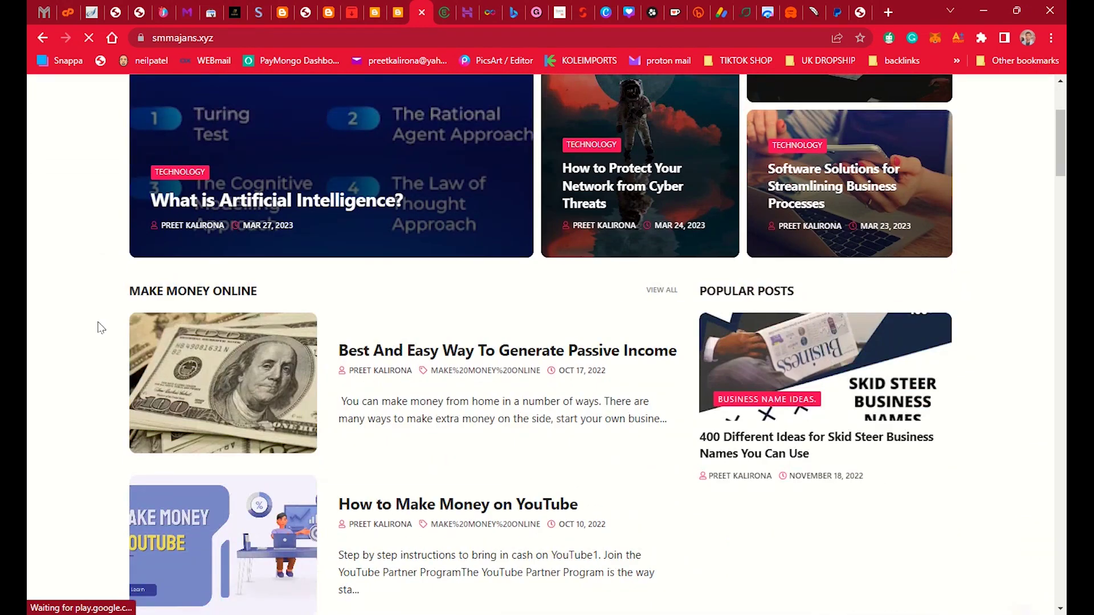
pyautogui.scroll(-3, 98, 327)
pyautogui.scroll(-3, 99, 327)
pyautogui.scroll(-3, 98, 329)
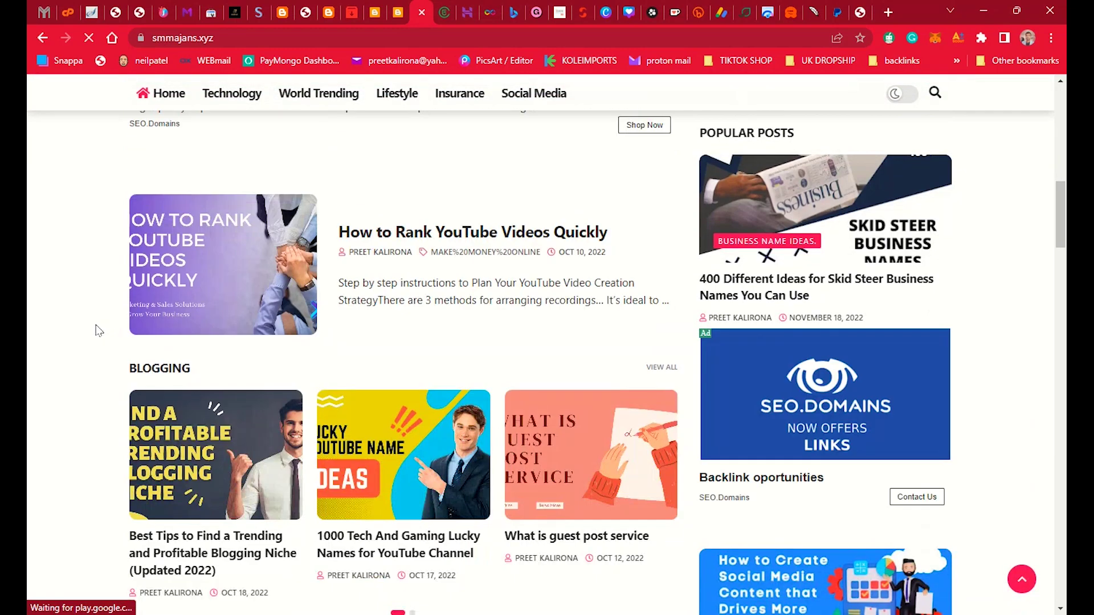
pyautogui.scroll(-3, 99, 328)
pyautogui.scroll(-3, 95, 359)
pyautogui.scroll(3, 88, 397)
pyautogui.scroll(4, 88, 396)
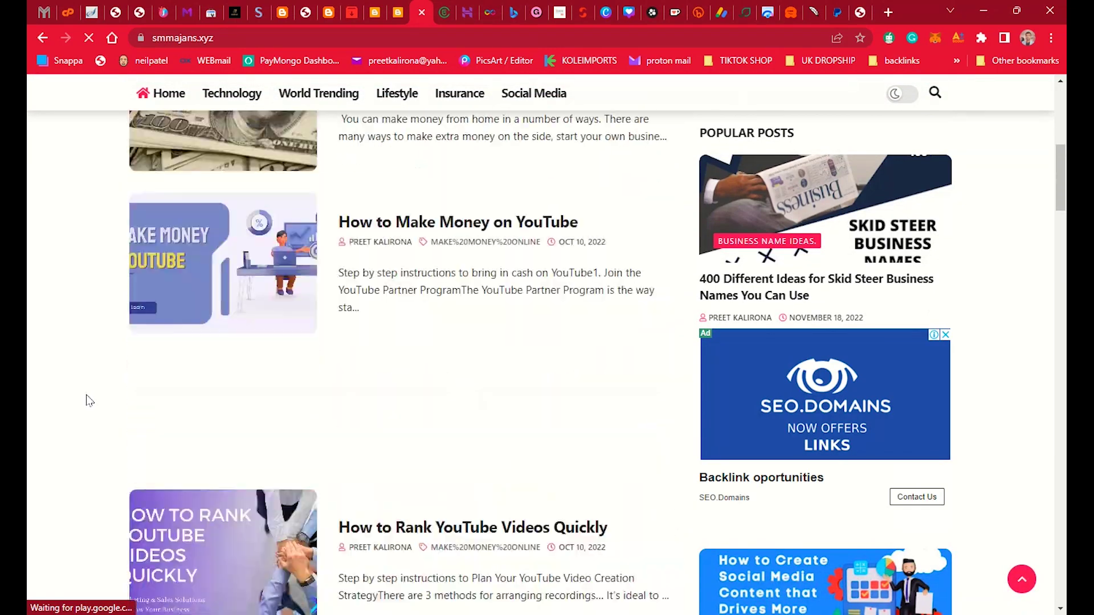
pyautogui.scroll(4, 88, 396)
pyautogui.scroll(3, 88, 397)
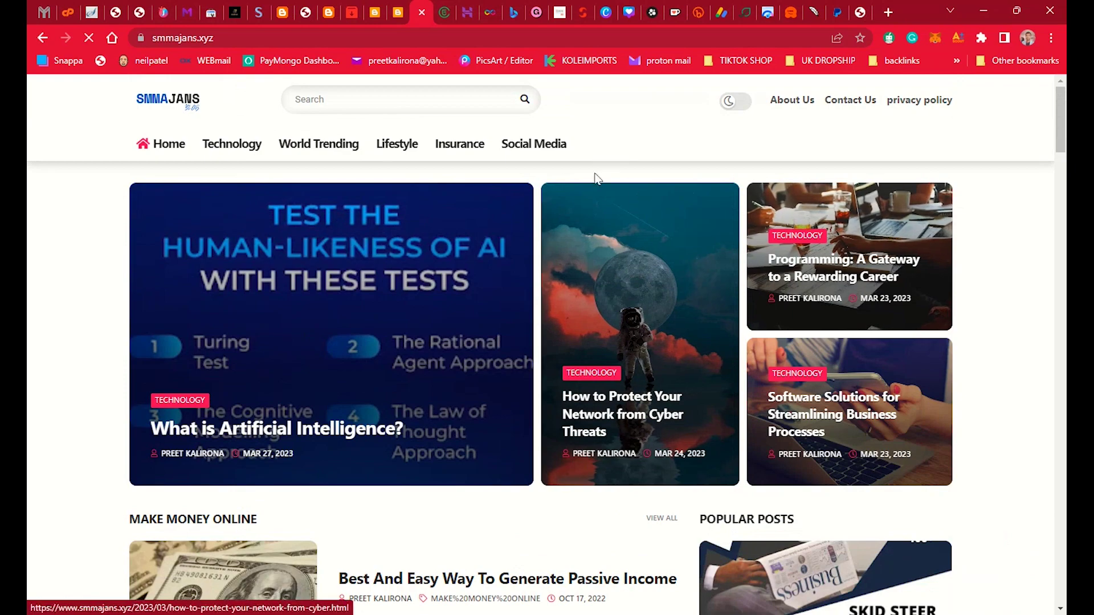
pyautogui.scroll(-1, 97, 360)
pyautogui.scroll(-4, 97, 360)
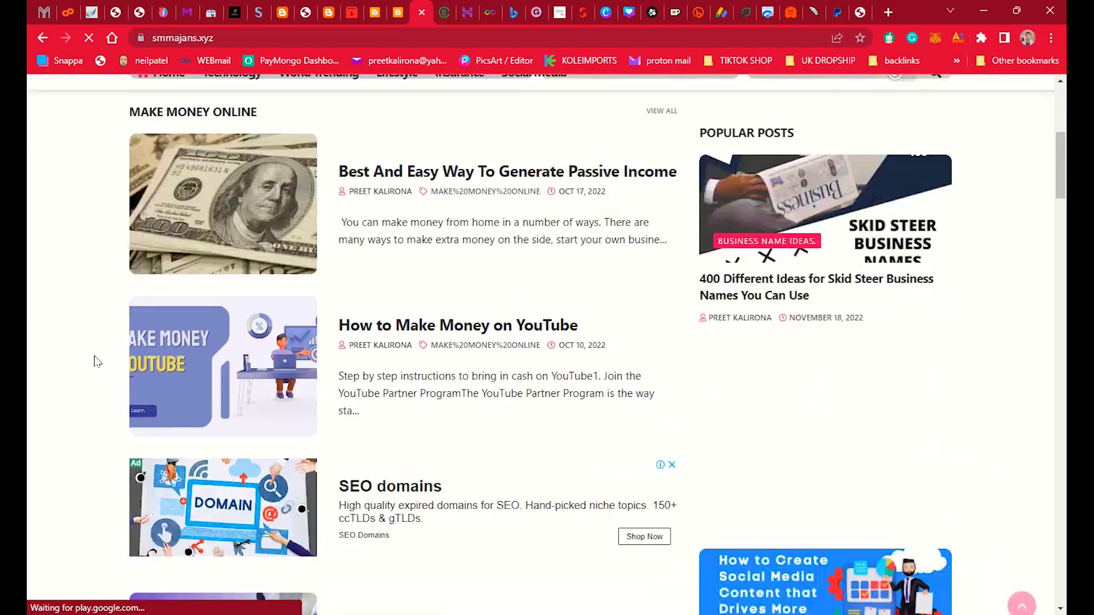
pyautogui.scroll(-3, 97, 359)
pyautogui.scroll(-3, 89, 366)
pyautogui.scroll(-4, 88, 372)
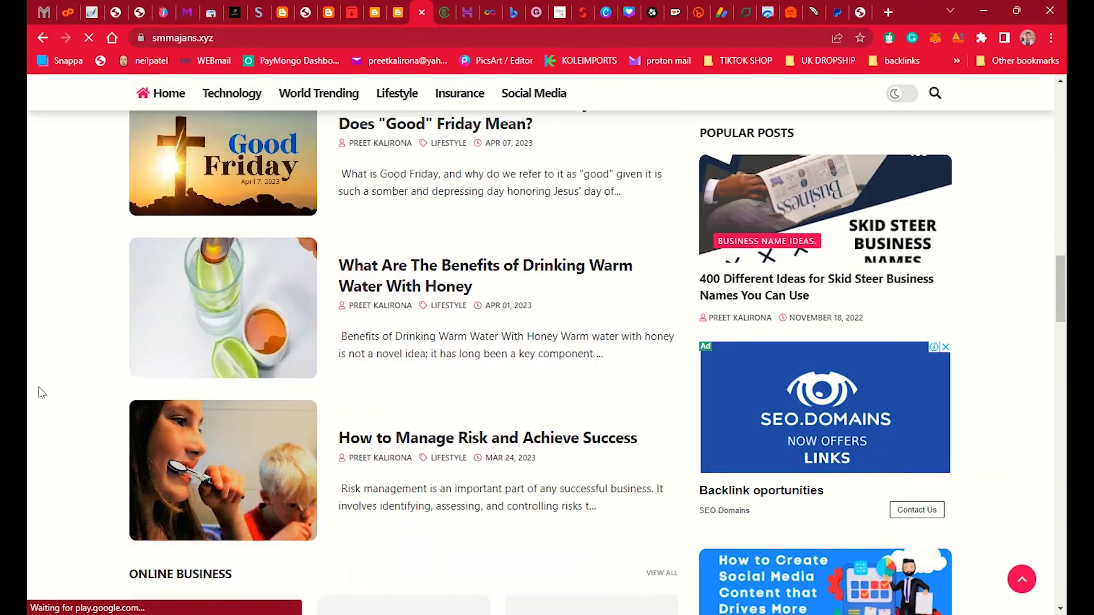
pyautogui.scroll(-2, 69, 385)
pyautogui.scroll(-3, 51, 394)
pyautogui.scroll(4, 49, 404)
pyautogui.scroll(4, 50, 404)
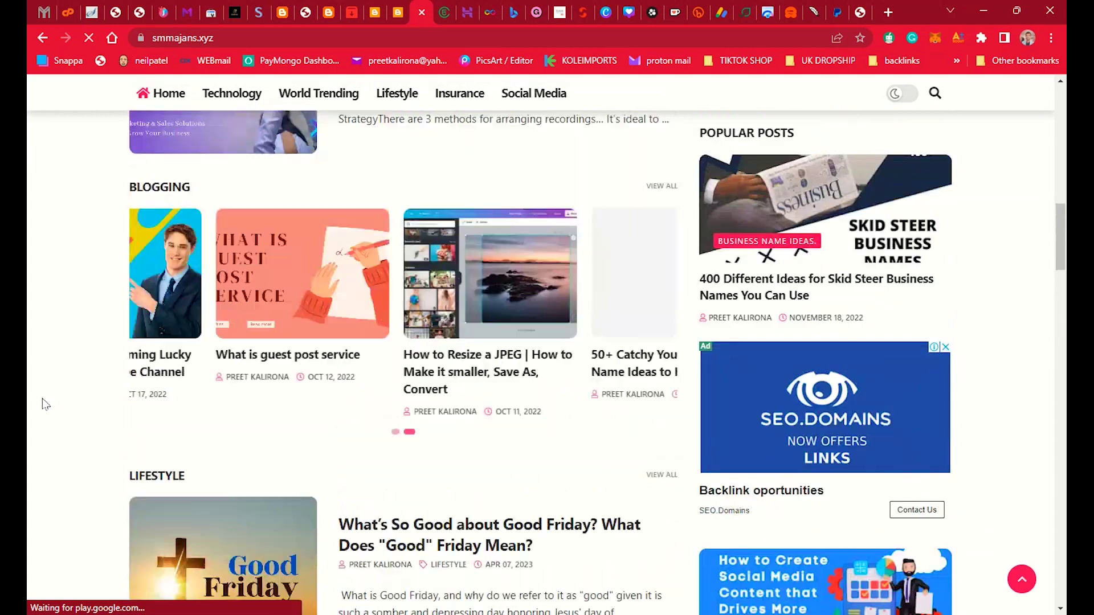
pyautogui.scroll(3, 43, 398)
pyautogui.scroll(3, 41, 395)
pyautogui.scroll(3, 39, 395)
pyautogui.scroll(3, 38, 394)
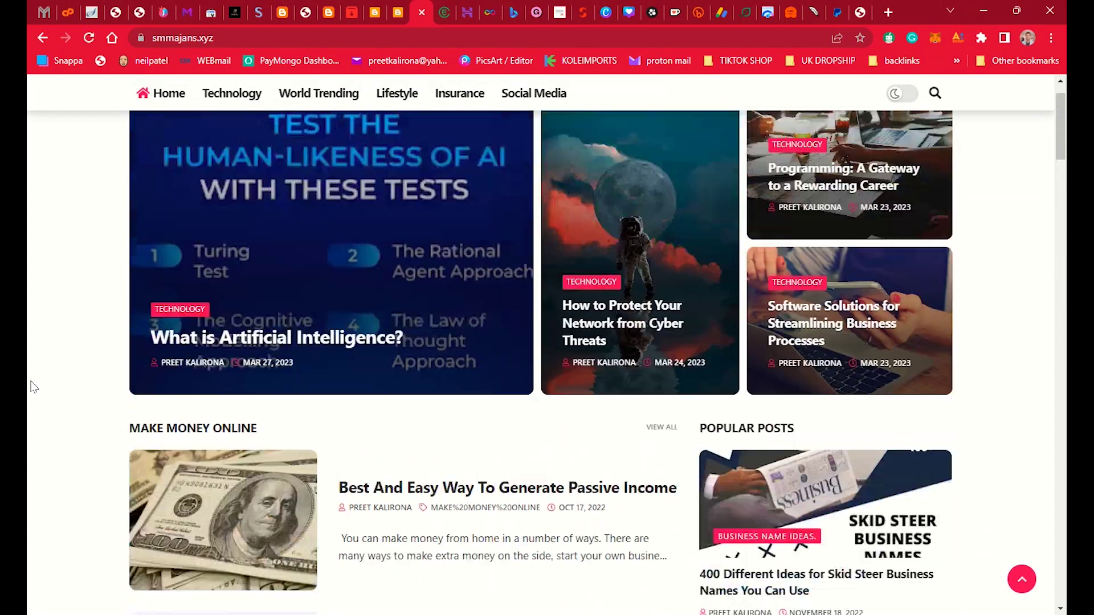
pyautogui.scroll(2, 34, 389)
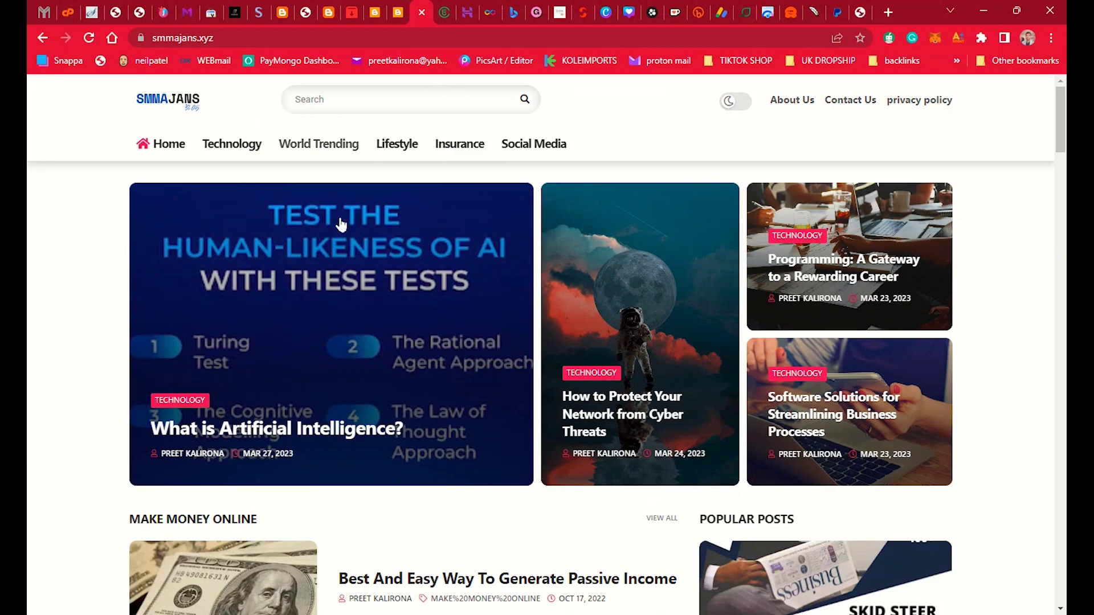
pyautogui.scroll(-4, 340, 224)
pyautogui.scroll(-2, 96, 402)
pyautogui.scroll(-4, 97, 402)
pyautogui.scroll(-3, 96, 417)
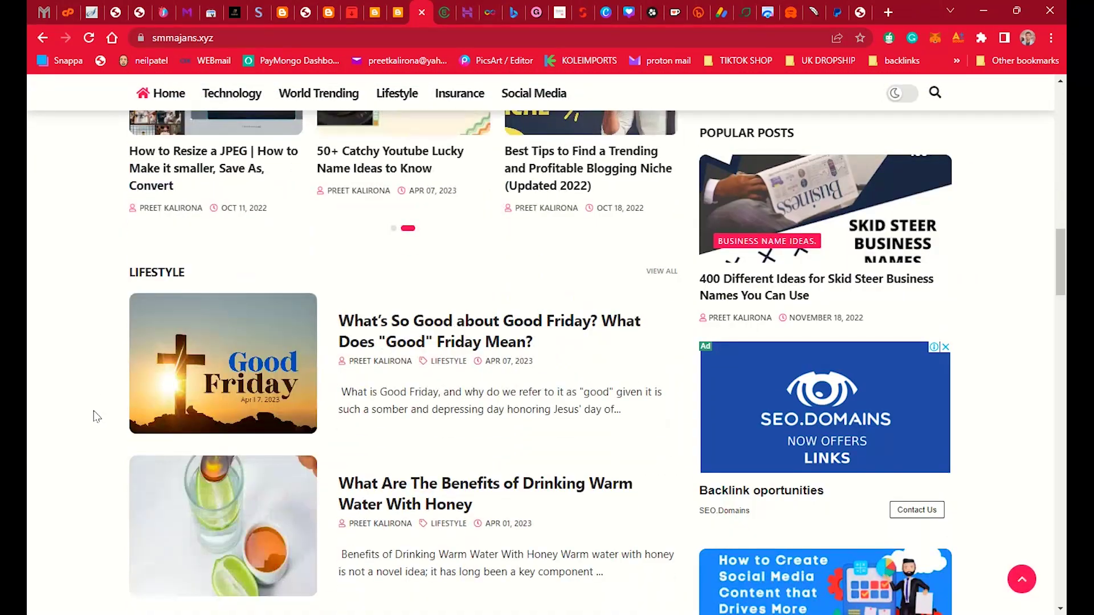
pyautogui.scroll(-4, 97, 416)
pyautogui.scroll(-4, 97, 416)
pyautogui.scroll(-1, 97, 416)
pyautogui.scroll(3, 102, 423)
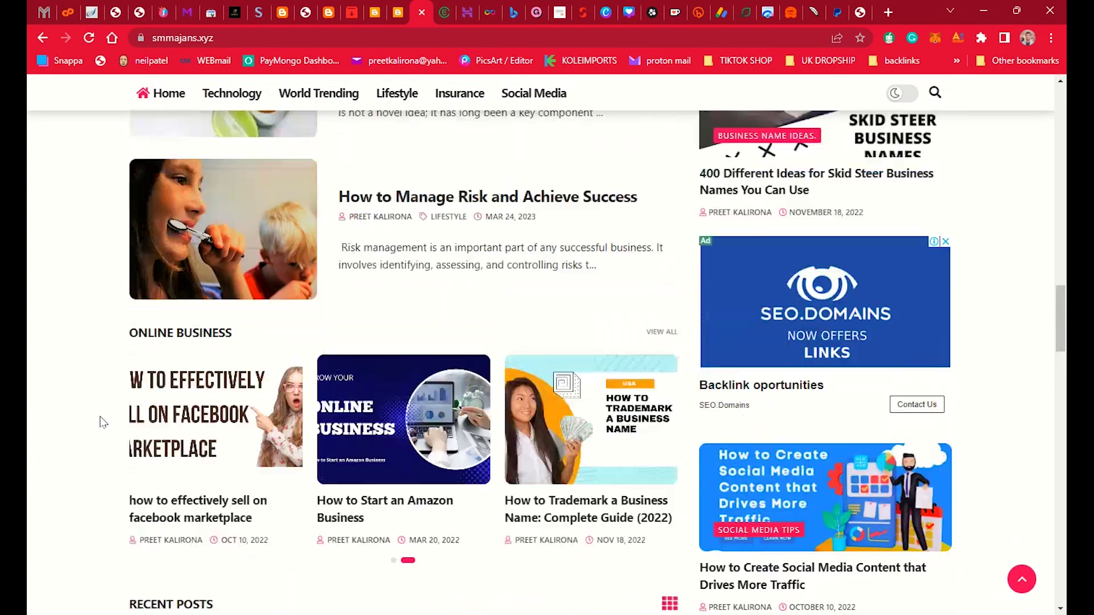
pyautogui.scroll(4, 102, 423)
pyautogui.scroll(3, 102, 422)
pyautogui.scroll(4, 102, 423)
pyautogui.scroll(3, 102, 437)
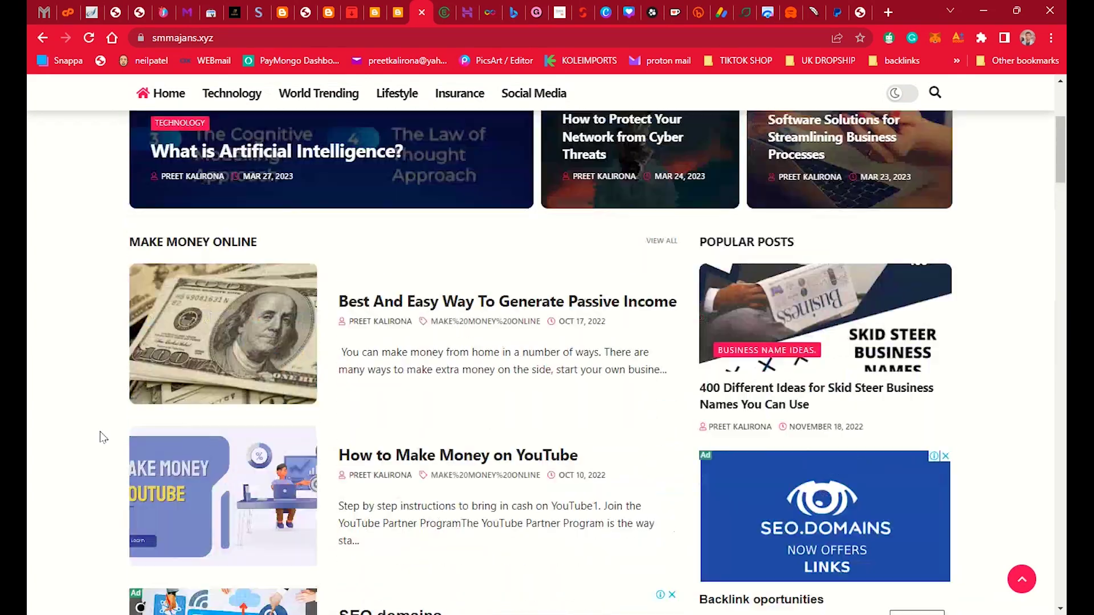
pyautogui.scroll(3, 102, 436)
pyautogui.scroll(-4, 102, 437)
pyautogui.scroll(-3, 102, 437)
pyautogui.scroll(-3, 100, 439)
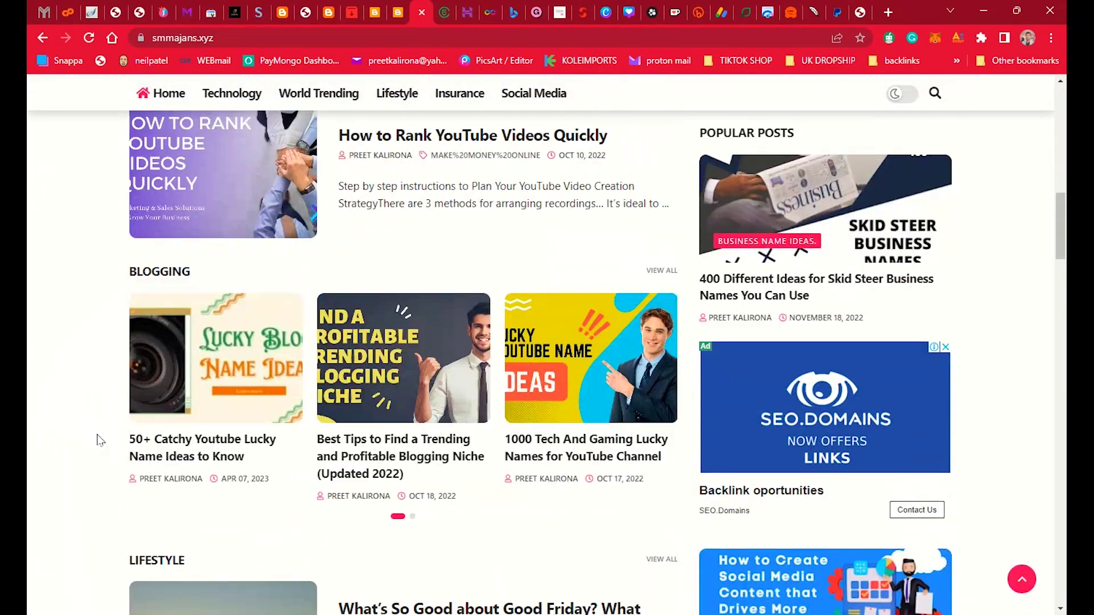
pyautogui.scroll(-4, 100, 440)
pyautogui.scroll(-3, 99, 439)
pyautogui.scroll(-3, 99, 439)
pyautogui.scroll(-2, 94, 447)
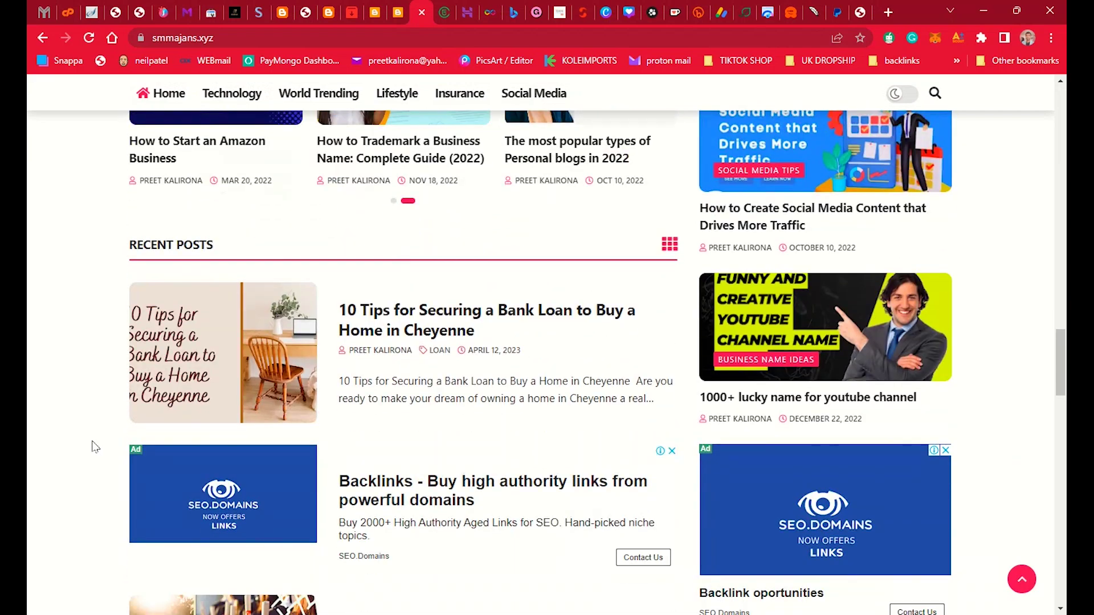
pyautogui.scroll(-2, 95, 446)
pyautogui.scroll(-1, 94, 447)
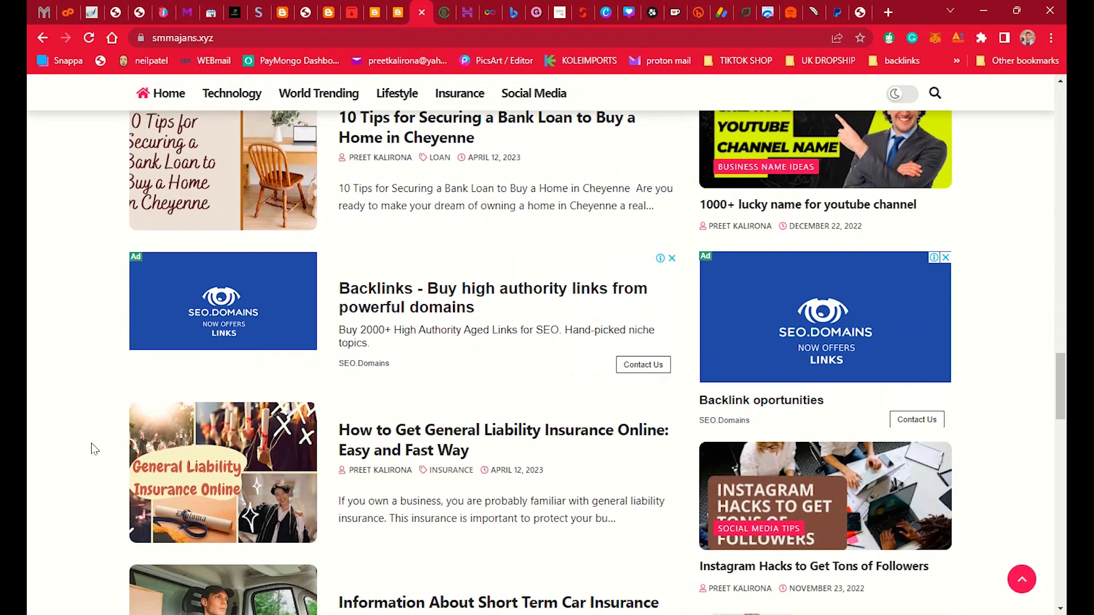
pyautogui.scroll(-1, 92, 449)
pyautogui.scroll(-2, 93, 450)
pyautogui.scroll(-1, 92, 450)
pyautogui.scroll(-2, 92, 450)
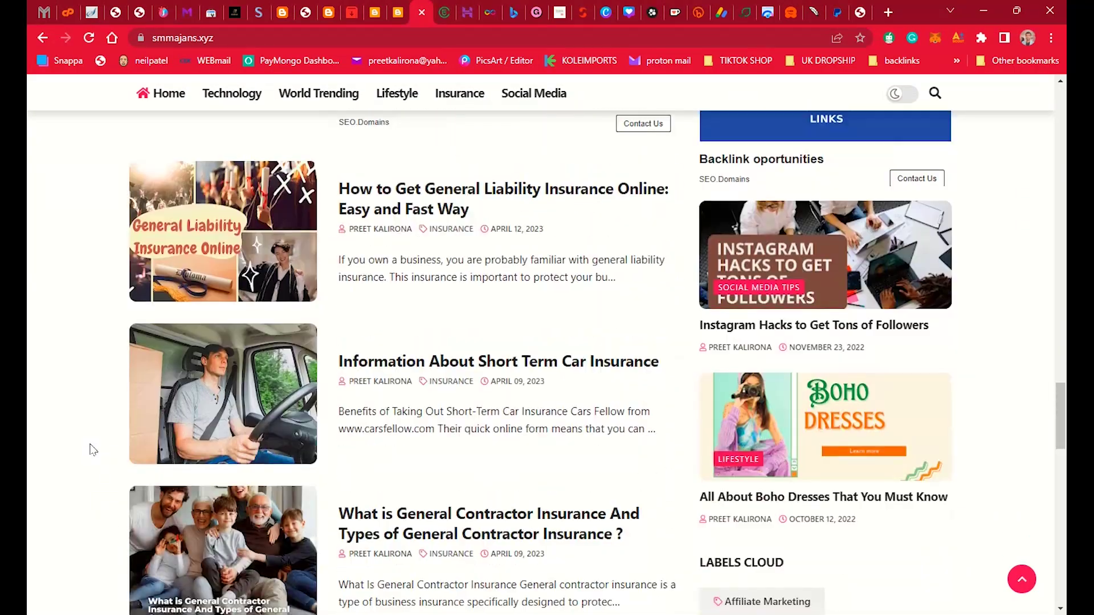
pyautogui.scroll(-2, 92, 449)
pyautogui.scroll(-2, 93, 450)
pyautogui.scroll(-1, 92, 450)
pyautogui.scroll(-2, 90, 450)
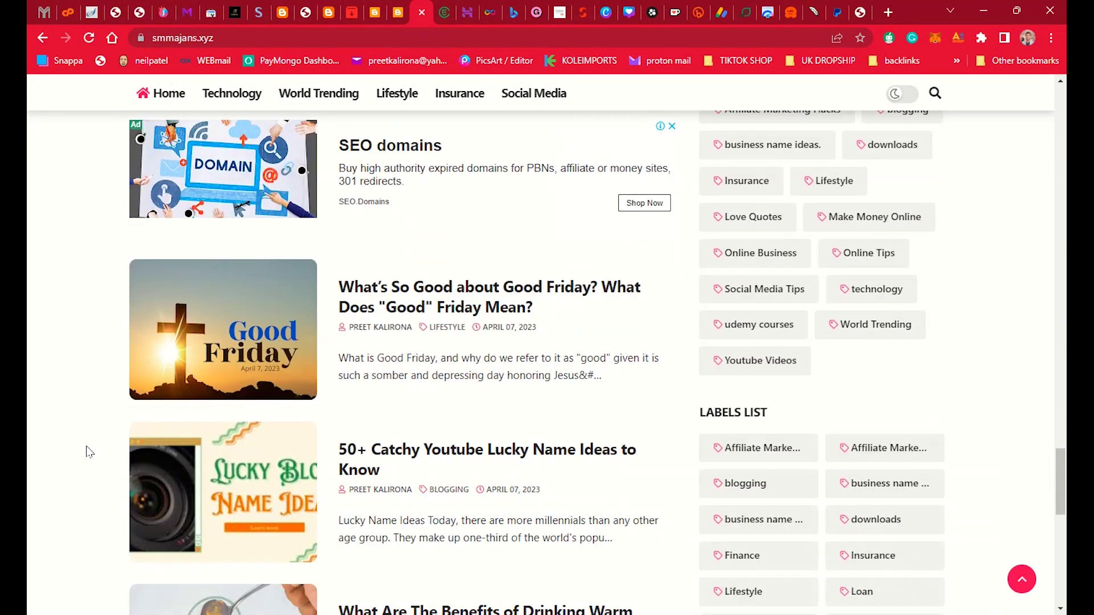
pyautogui.scroll(-2, 89, 451)
pyautogui.scroll(-2, 90, 452)
pyautogui.scroll(-3, 89, 453)
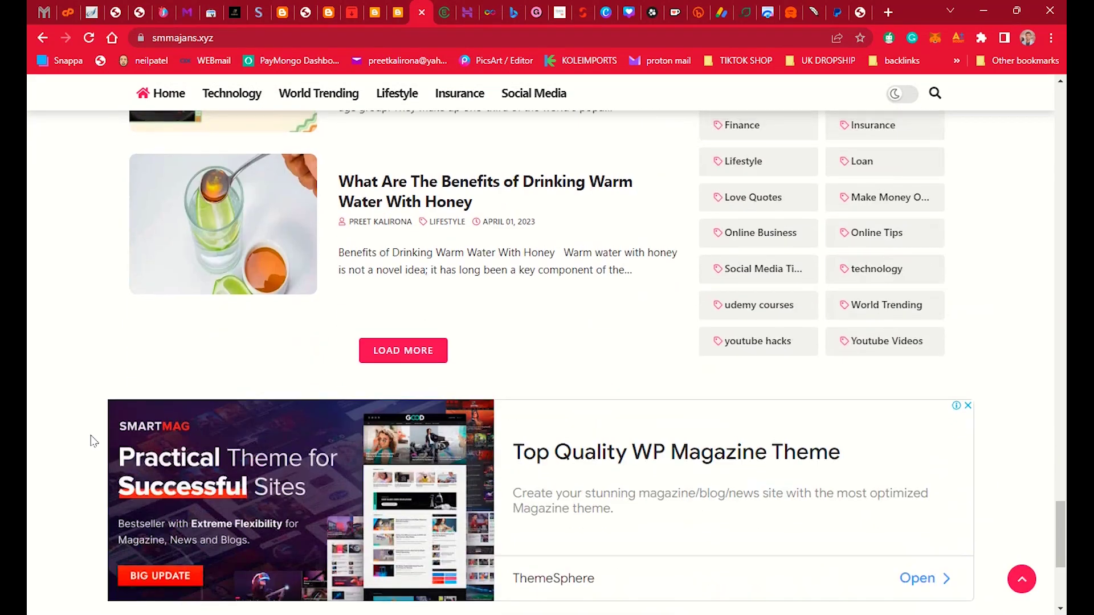
pyautogui.scroll(4, 95, 442)
pyautogui.scroll(3, 95, 441)
pyautogui.scroll(3, 94, 441)
pyautogui.scroll(2, 94, 441)
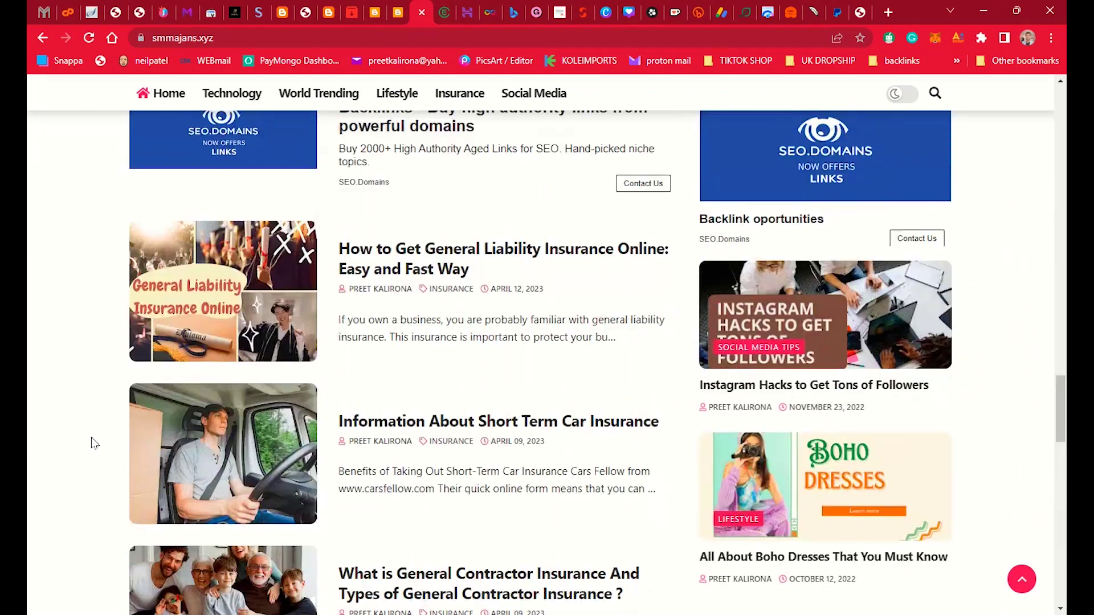
pyautogui.scroll(3, 94, 441)
pyautogui.scroll(4, 94, 443)
pyautogui.scroll(3, 95, 443)
pyautogui.scroll(1, 95, 443)
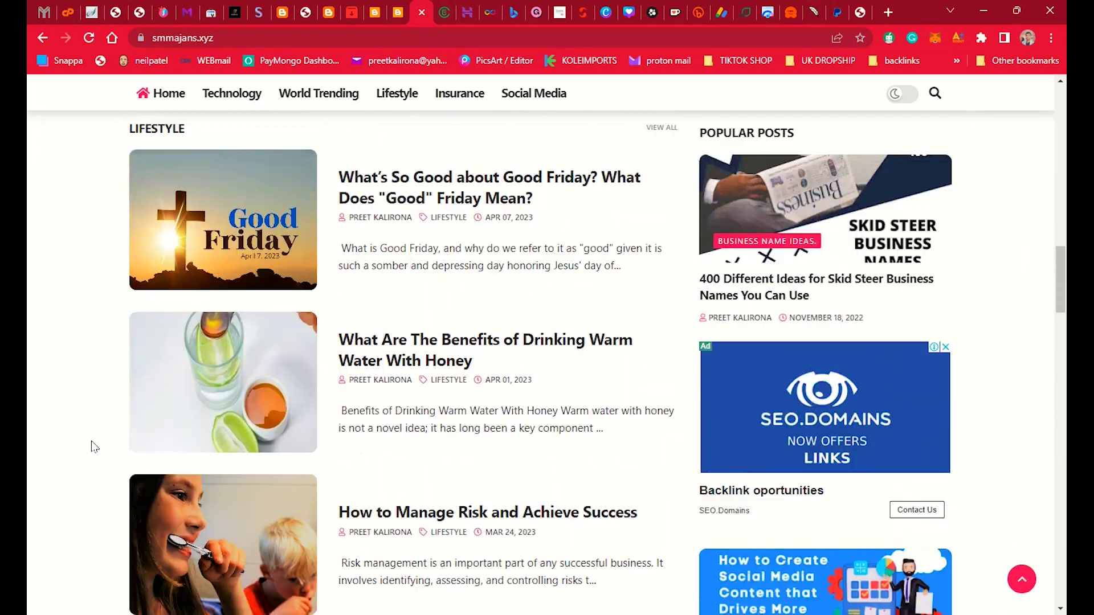
pyautogui.scroll(3, 95, 444)
pyautogui.scroll(4, 95, 447)
pyautogui.scroll(2, 94, 447)
pyautogui.scroll(3, 94, 445)
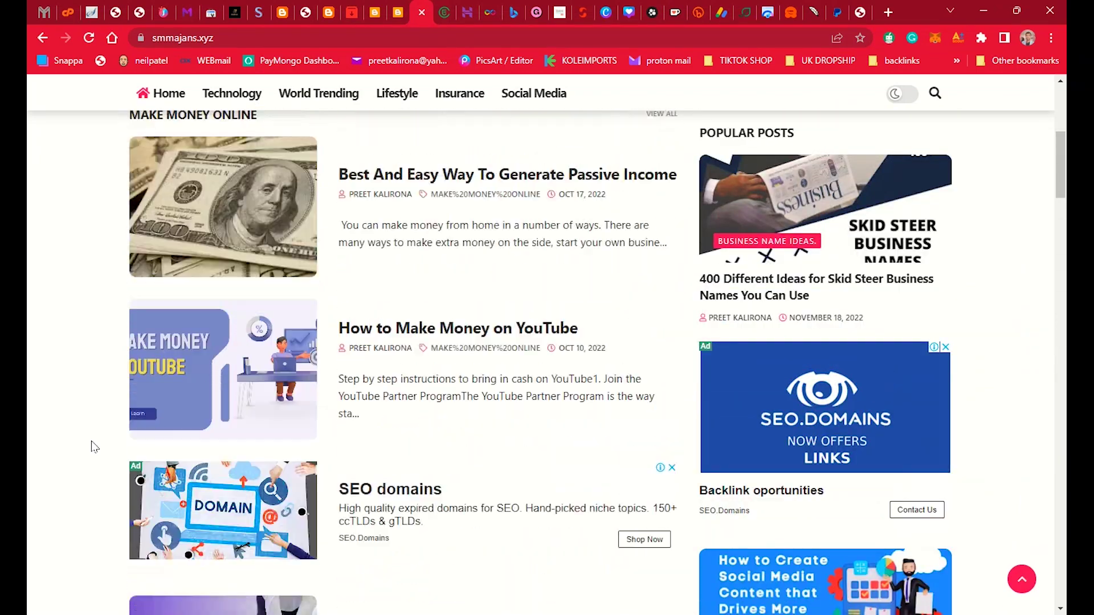
pyautogui.scroll(4, 94, 442)
pyautogui.scroll(-4, 94, 445)
pyautogui.scroll(-3, 95, 444)
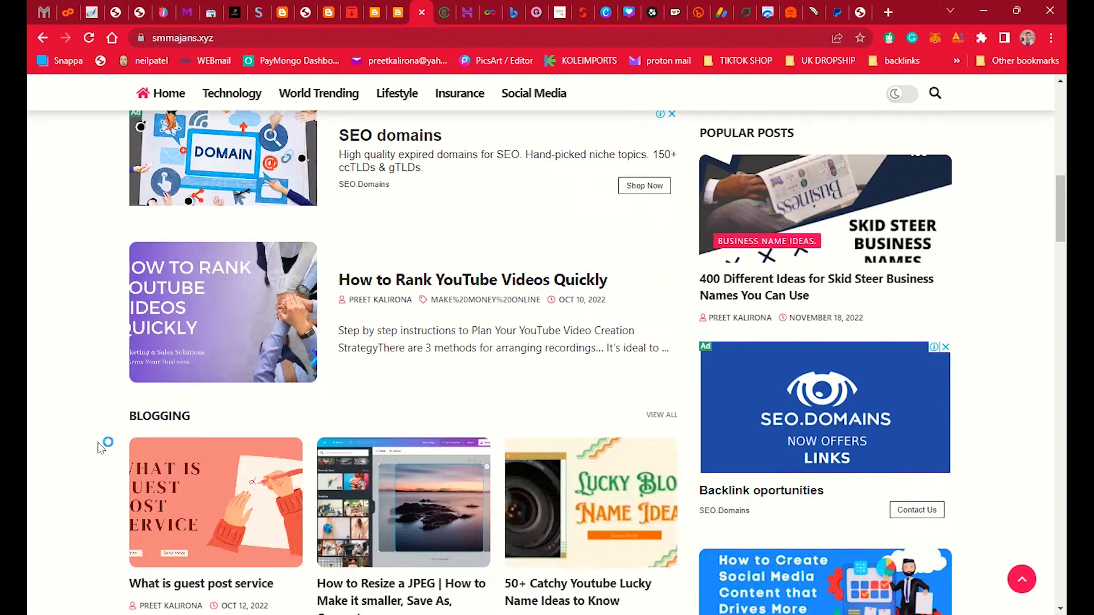
pyautogui.scroll(-2, 94, 445)
pyautogui.scroll(-3, 94, 445)
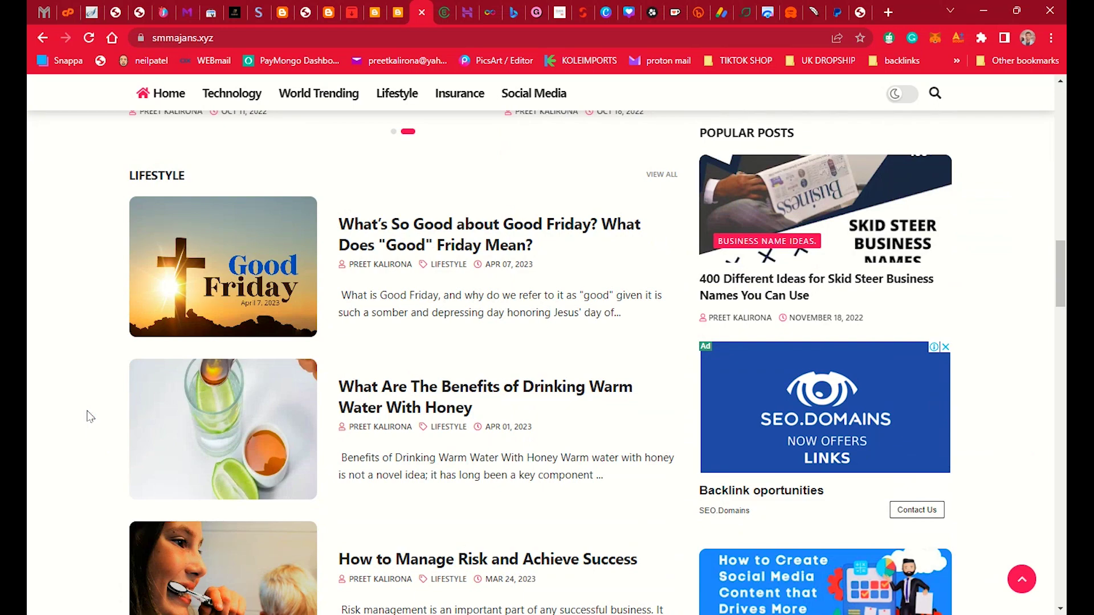
pyautogui.scroll(-3, 90, 416)
pyautogui.scroll(-3, 90, 416)
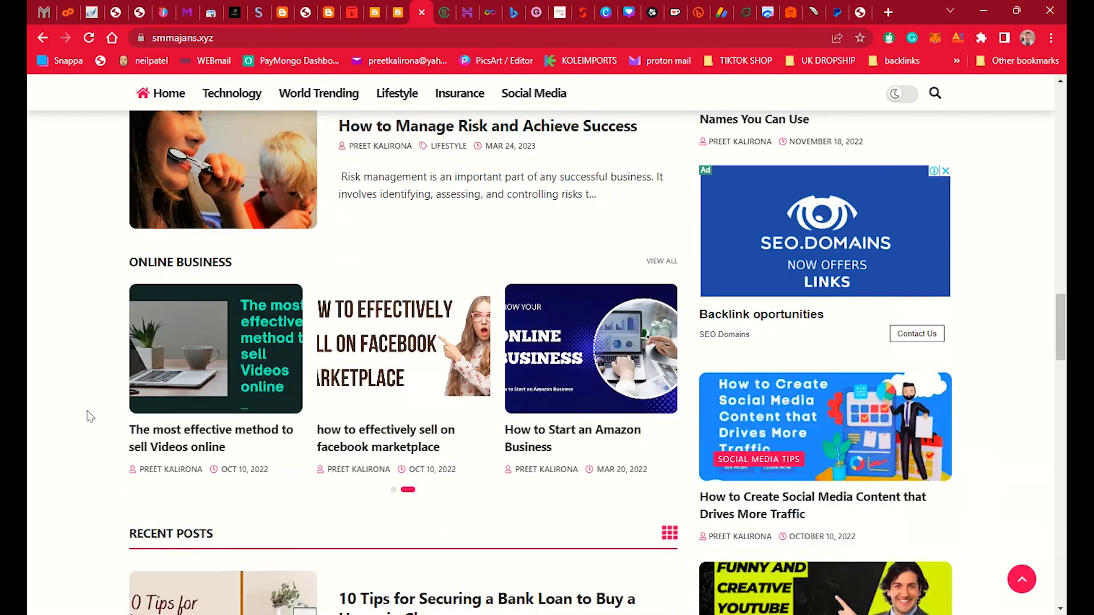
pyautogui.scroll(-3, 89, 417)
pyautogui.scroll(-3, 90, 417)
pyautogui.scroll(-3, 90, 416)
pyautogui.scroll(-3, 90, 417)
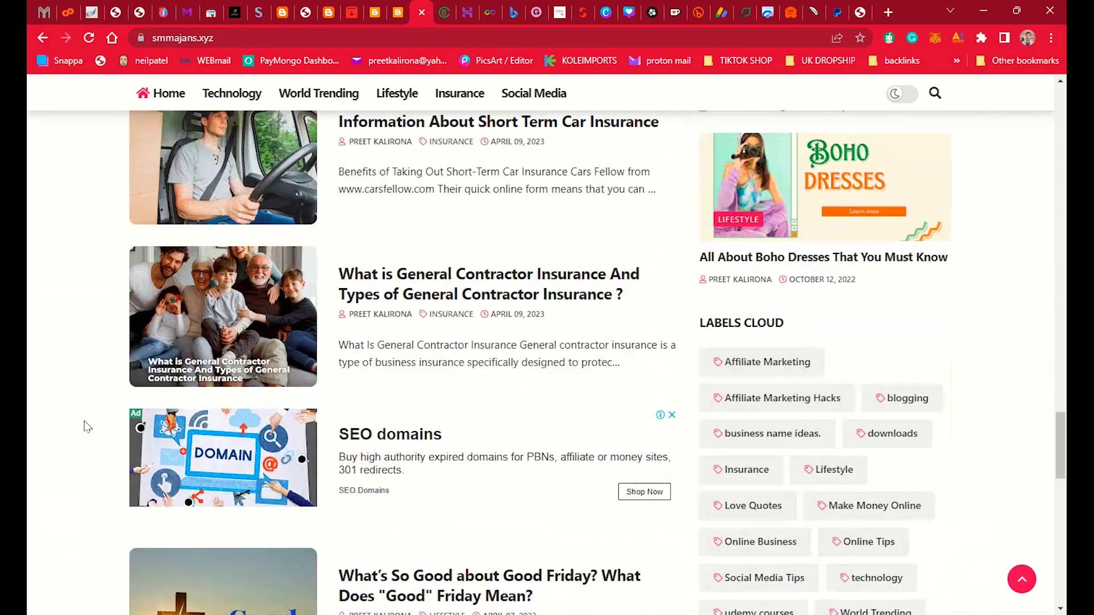
pyautogui.scroll(-3, 87, 426)
pyautogui.scroll(-5, 88, 427)
pyautogui.scroll(-5, 86, 425)
pyautogui.scroll(-2, 84, 420)
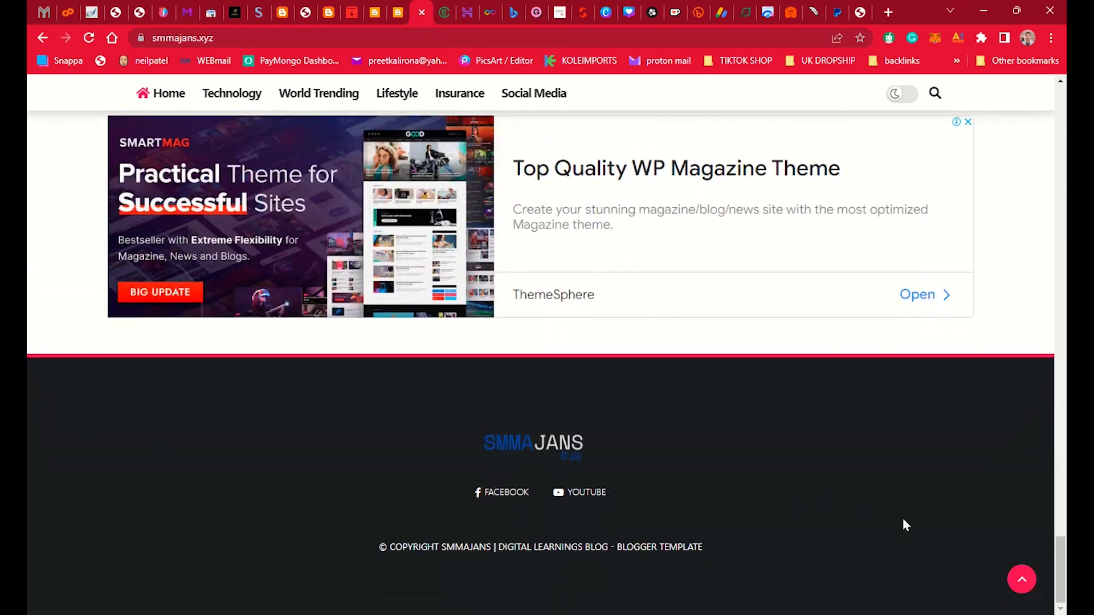
# Step: Return to the blog header showing About Us, Contact Us and privacy policy links
pyautogui.click(1022, 579)
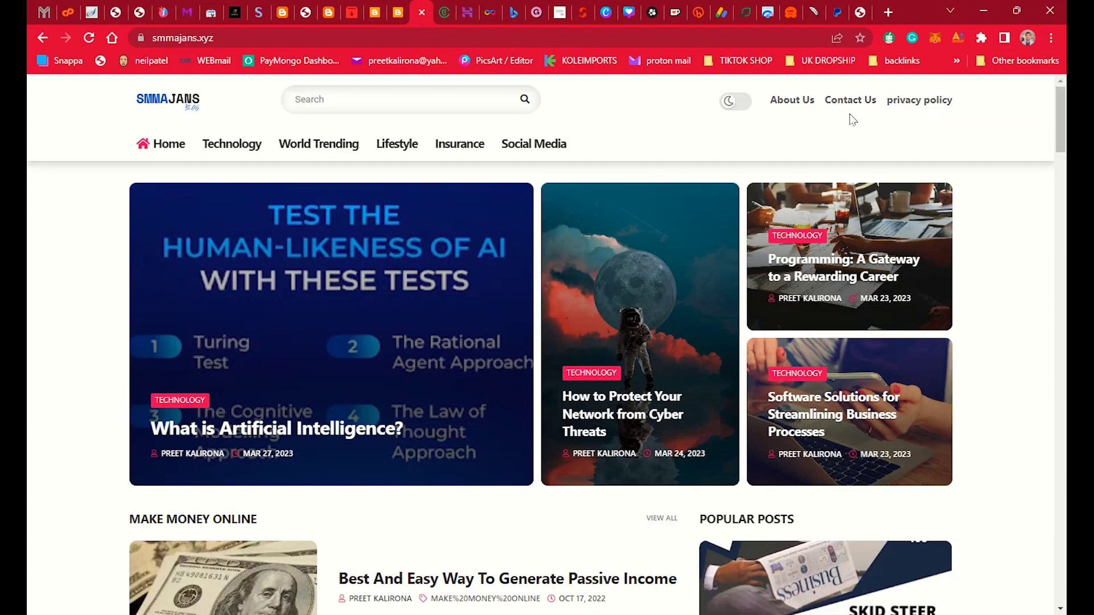